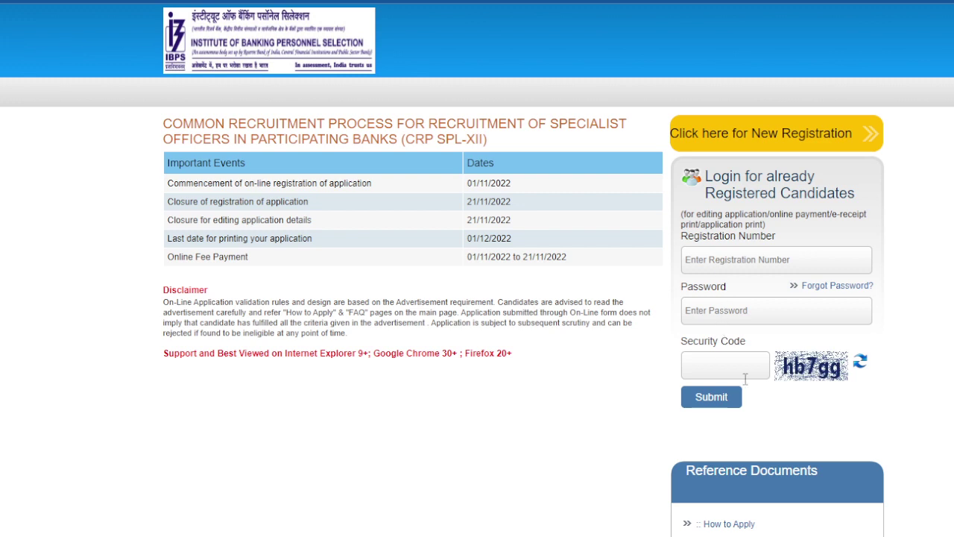
- Start a new registration and enter the candidate's first name, mobile and alternative numbers
{"action": "left_click", "coordinate": [759, 135]}
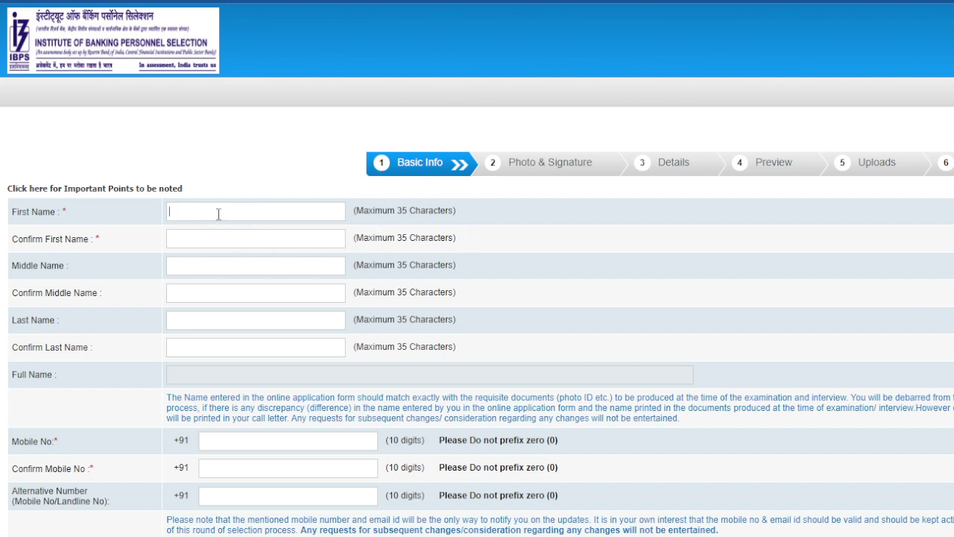
{"action": "type", "text": "u"}
{"action": "left_click", "coordinate": [212, 236]}
{"action": "scroll", "coordinate": [213, 253], "scroll_direction": "down", "scroll_amount": 3}
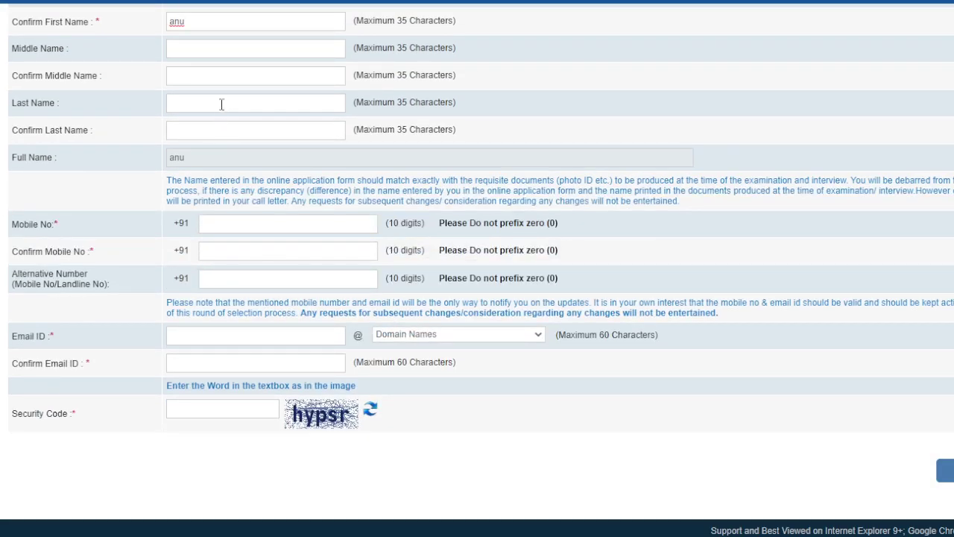
{"action": "left_click", "coordinate": [249, 221]}
{"action": "type", "text": "67890"}
{"action": "left_click", "coordinate": [217, 258]}
{"action": "type", "text": "6789012345"}
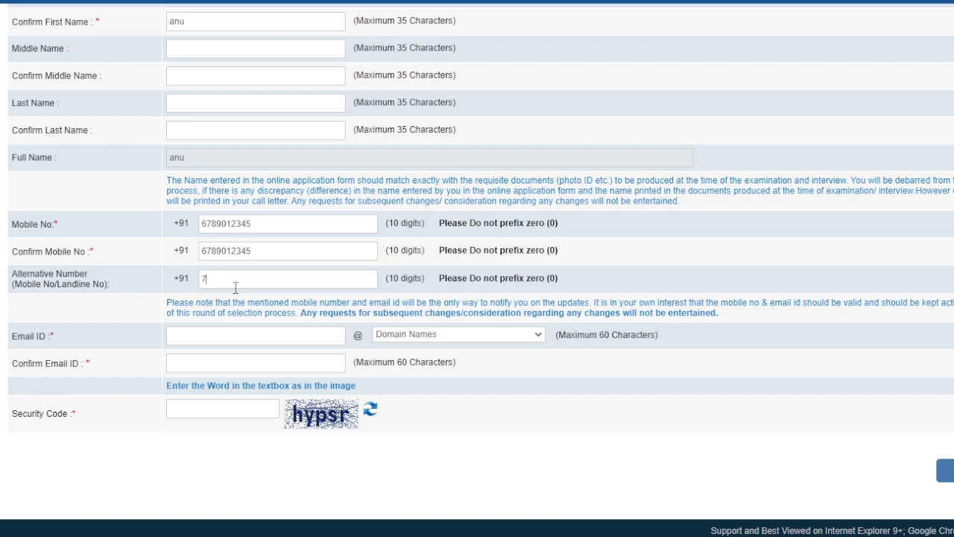
{"action": "type", "text": "7890123456"}
- Enter and confirm the gmail.com e-mail, fill the security code, and submit the basic info
{"action": "left_click", "coordinate": [234, 337]}
{"action": "left_click", "coordinate": [432, 382]}
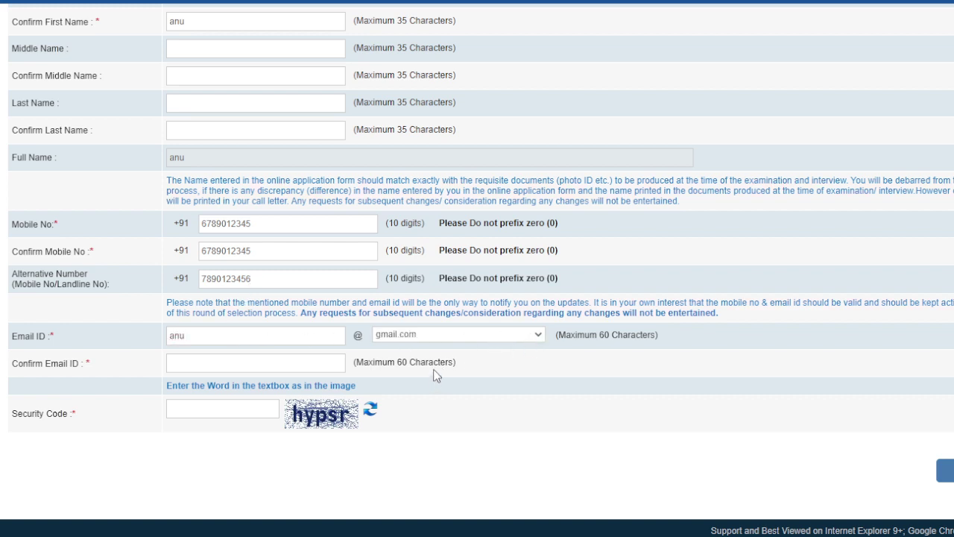
{"action": "left_click", "coordinate": [212, 365]}
{"action": "left_click", "coordinate": [218, 403]}
{"action": "type", "text": "hyps"}
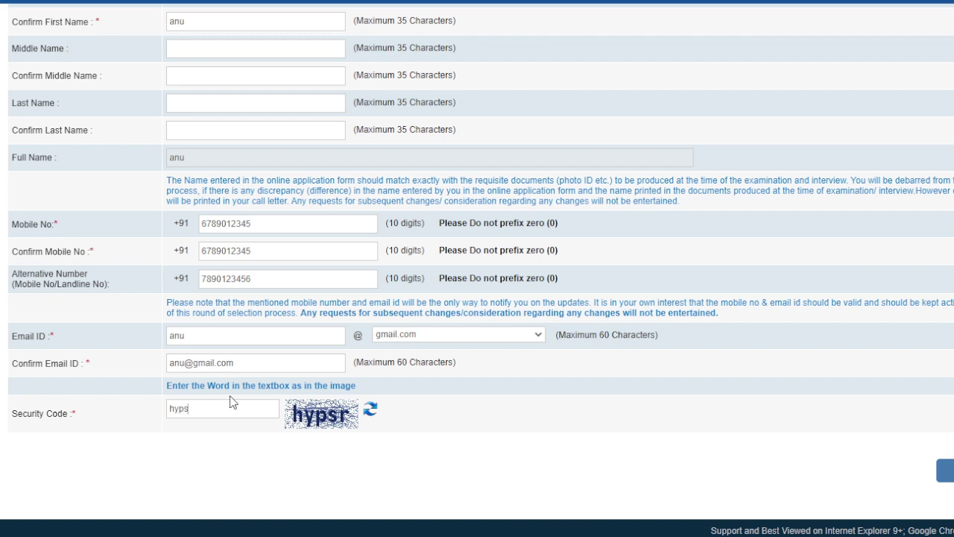
{"action": "type", "text": "r"}
{"action": "key", "text": "Return"}
{"action": "left_click", "coordinate": [601, 102]}
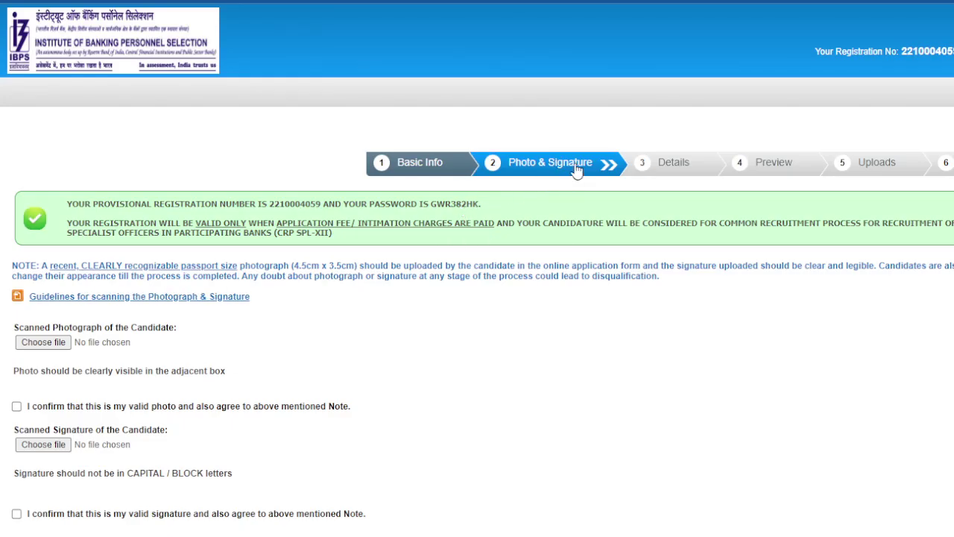
- Upload the candidate's photo and the sign.jpg signature, ticking both I confirm checkboxes
{"action": "left_click", "coordinate": [44, 343]}
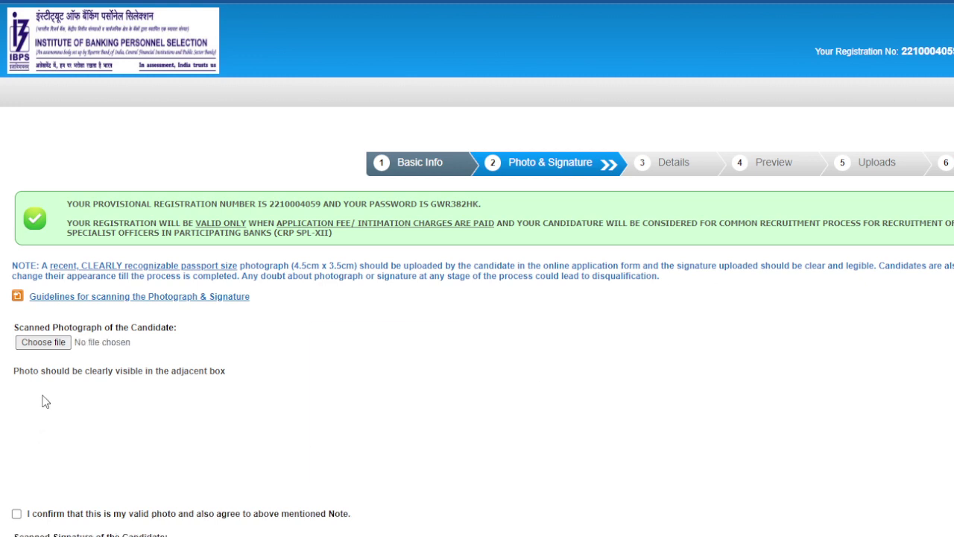
{"action": "left_click", "coordinate": [16, 514]}
{"action": "scroll", "coordinate": [136, 460], "scroll_direction": "down", "scroll_amount": 1}
{"action": "scroll", "coordinate": [136, 460], "scroll_direction": "down", "scroll_amount": 3}
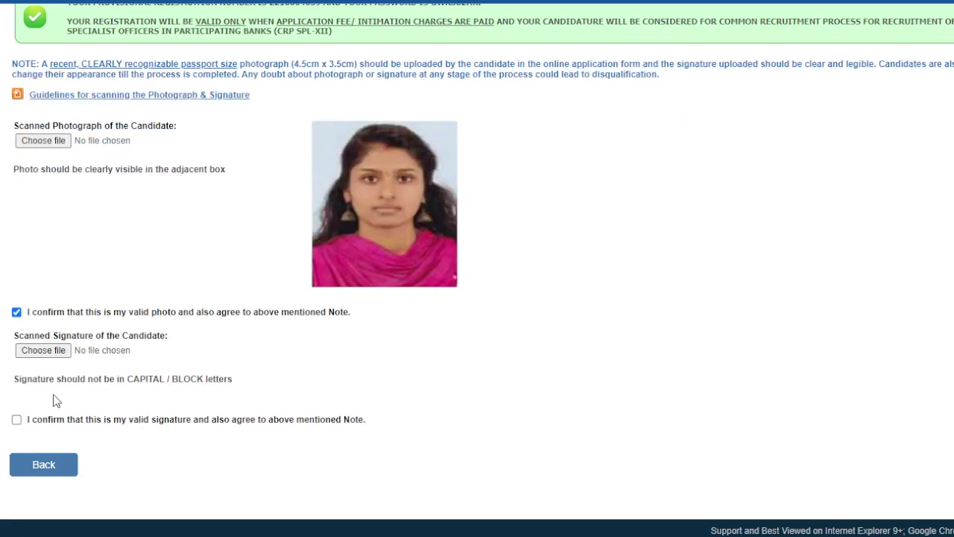
{"action": "left_click", "coordinate": [45, 351]}
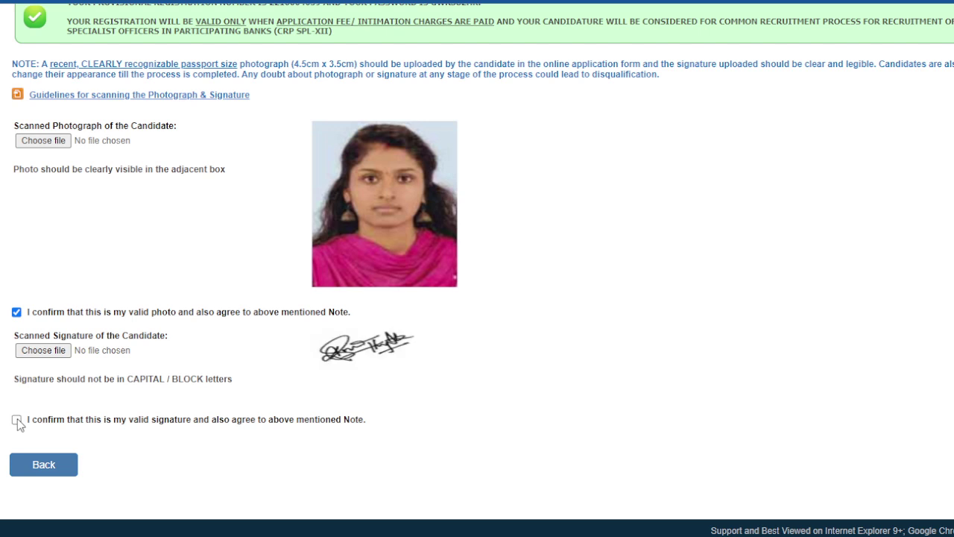
{"action": "left_click", "coordinate": [17, 420]}
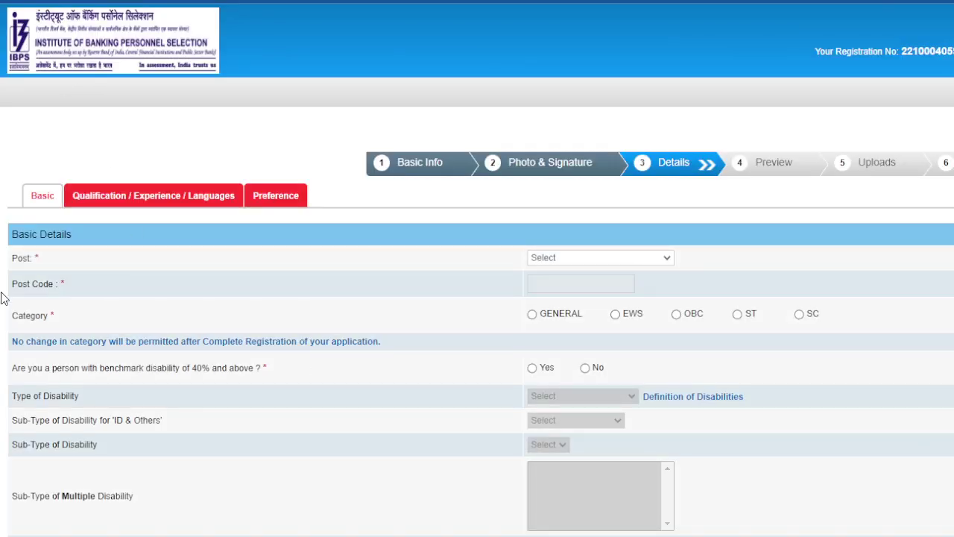
- Choose Agricultural Field Officer (Scale I) as the post and OBC as the category
{"action": "scroll", "coordinate": [70, 234], "scroll_direction": "down", "scroll_amount": 2}
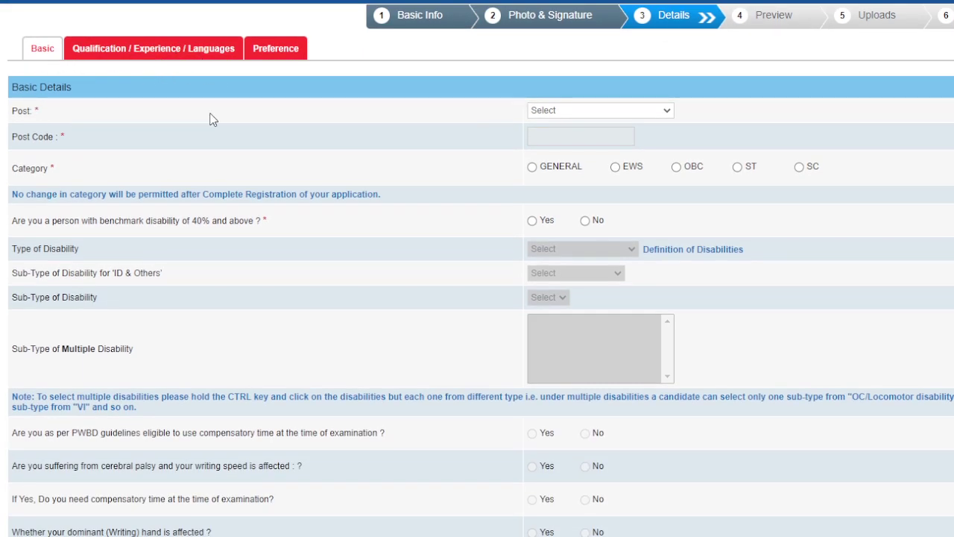
{"action": "left_click", "coordinate": [668, 111]}
{"action": "left_click", "coordinate": [591, 154]}
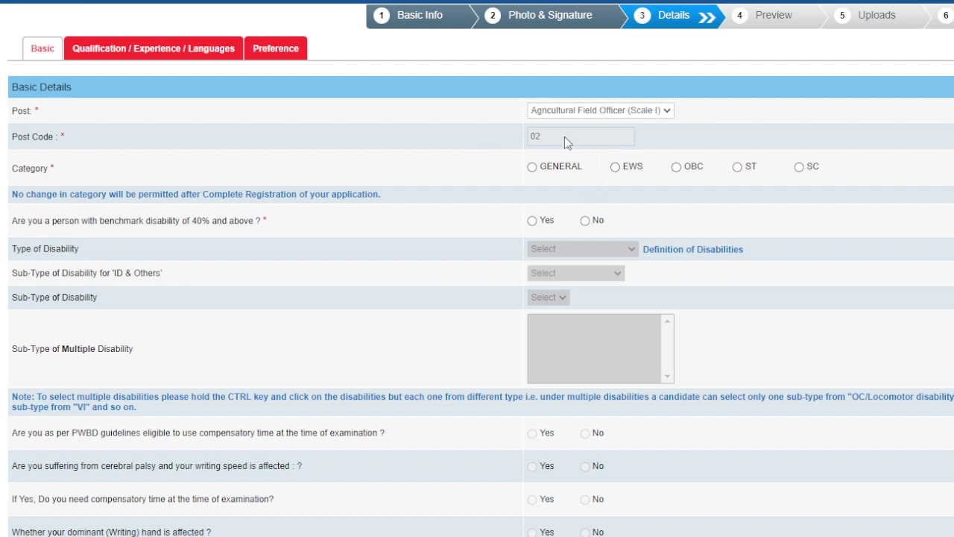
{"action": "left_click", "coordinate": [676, 167]}
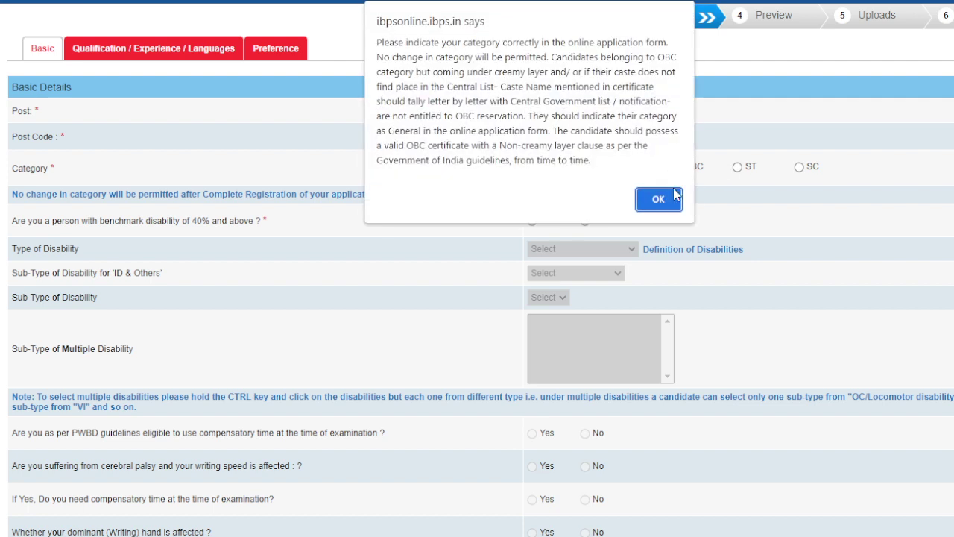
{"action": "left_click", "coordinate": [662, 197]}
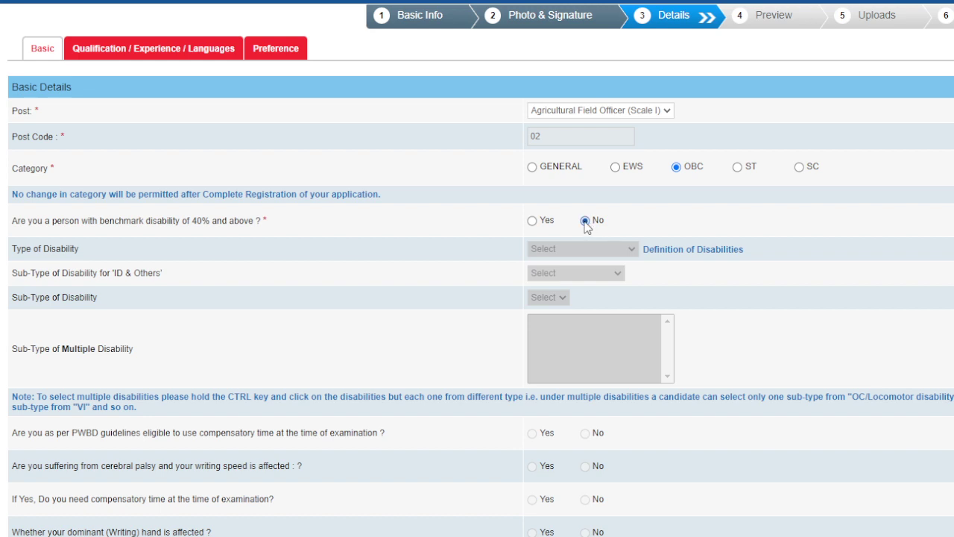
- Answer No to the 1984 riots question, Yes to religious minority, with religion Hindu
{"action": "scroll", "coordinate": [587, 231], "scroll_direction": "down", "scroll_amount": 1}
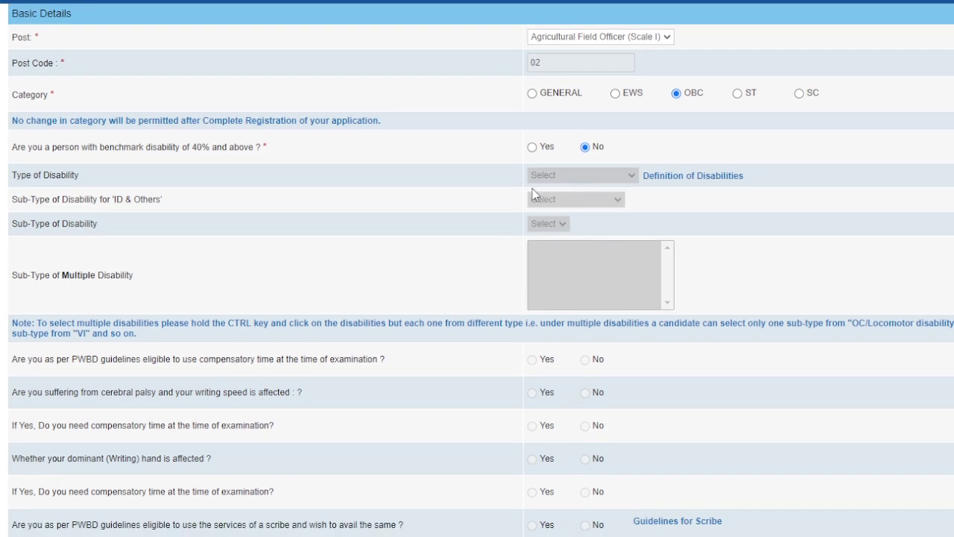
{"action": "scroll", "coordinate": [565, 209], "scroll_direction": "down", "scroll_amount": 2}
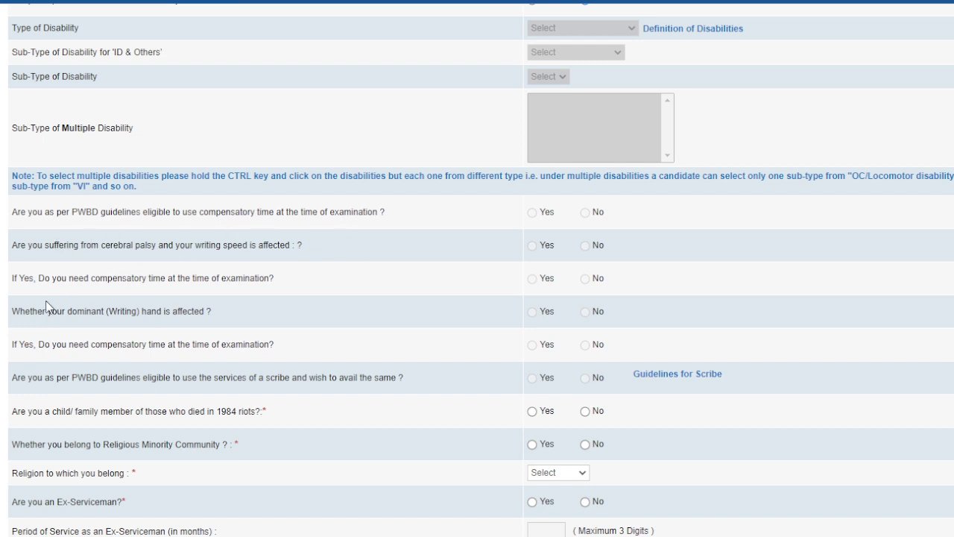
{"action": "scroll", "coordinate": [98, 295], "scroll_direction": "down", "scroll_amount": 2}
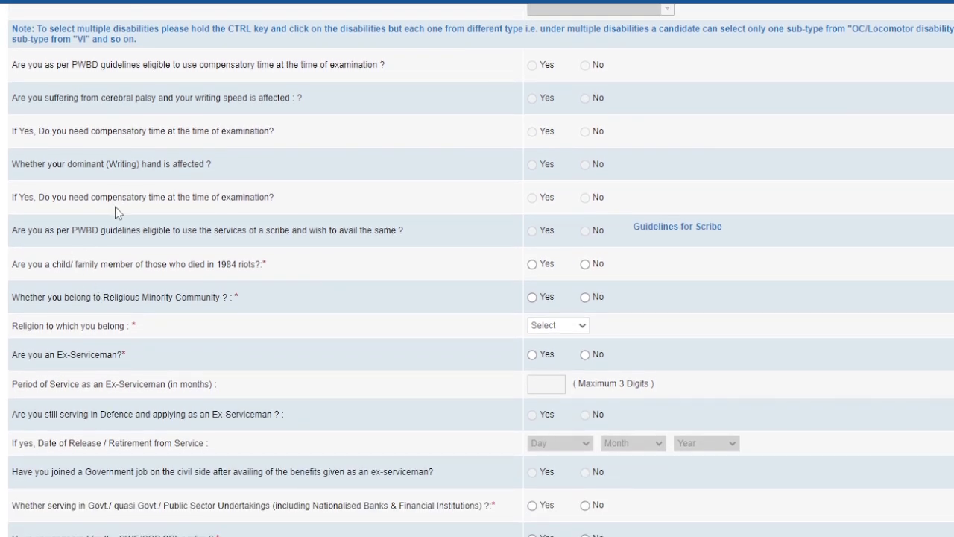
{"action": "scroll", "coordinate": [116, 209], "scroll_direction": "down", "scroll_amount": 1}
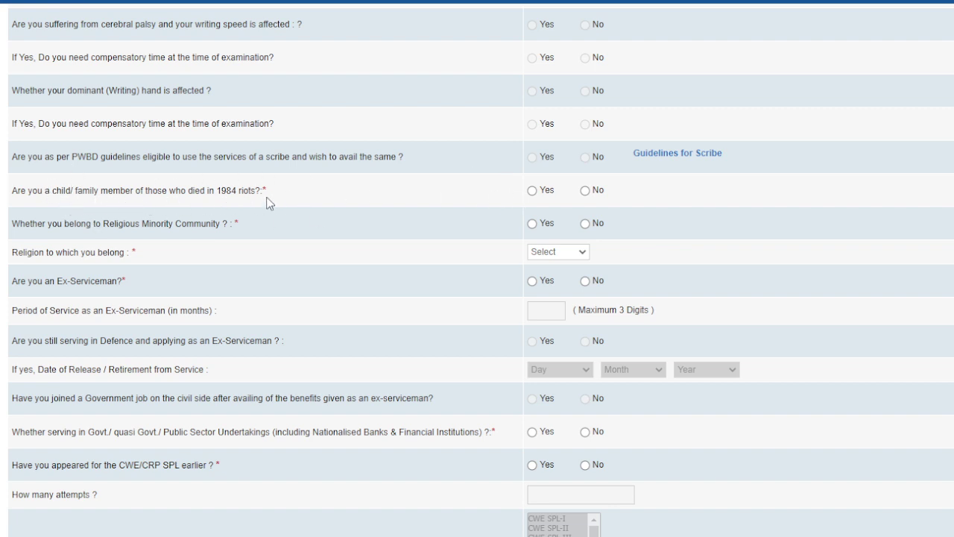
{"action": "scroll", "coordinate": [272, 199], "scroll_direction": "up", "scroll_amount": 4}
{"action": "scroll", "coordinate": [242, 231], "scroll_direction": "down", "scroll_amount": 3}
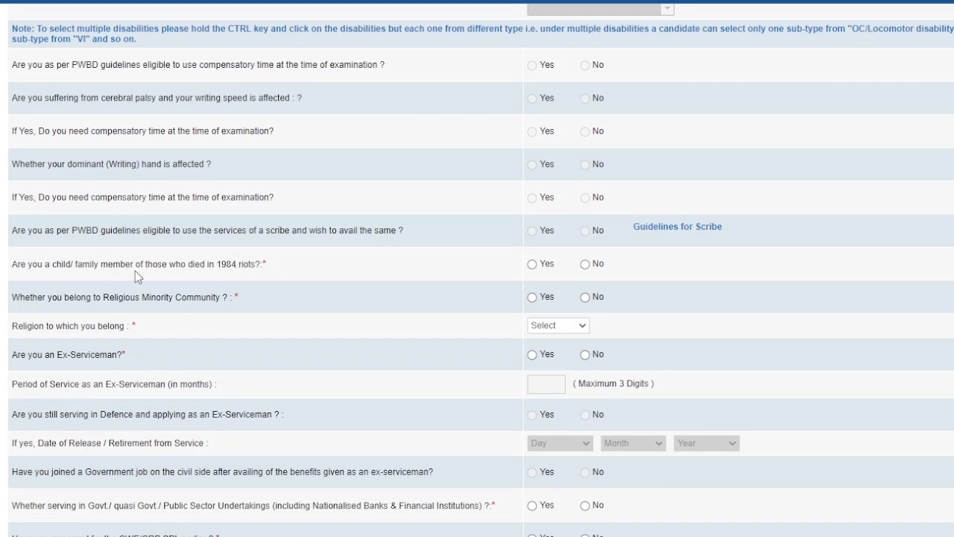
{"action": "left_click", "coordinate": [585, 264]}
{"action": "left_click", "coordinate": [533, 298]}
{"action": "left_click", "coordinate": [587, 332]}
{"action": "left_click", "coordinate": [547, 381]}
{"action": "scroll", "coordinate": [417, 357], "scroll_direction": "down", "scroll_amount": 1}
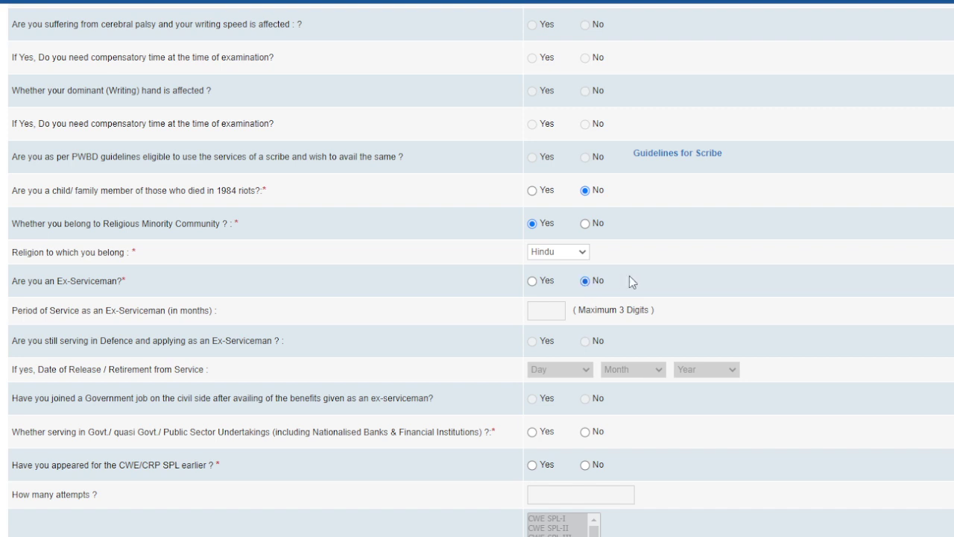
{"action": "scroll", "coordinate": [631, 281], "scroll_direction": "down", "scroll_amount": 2}
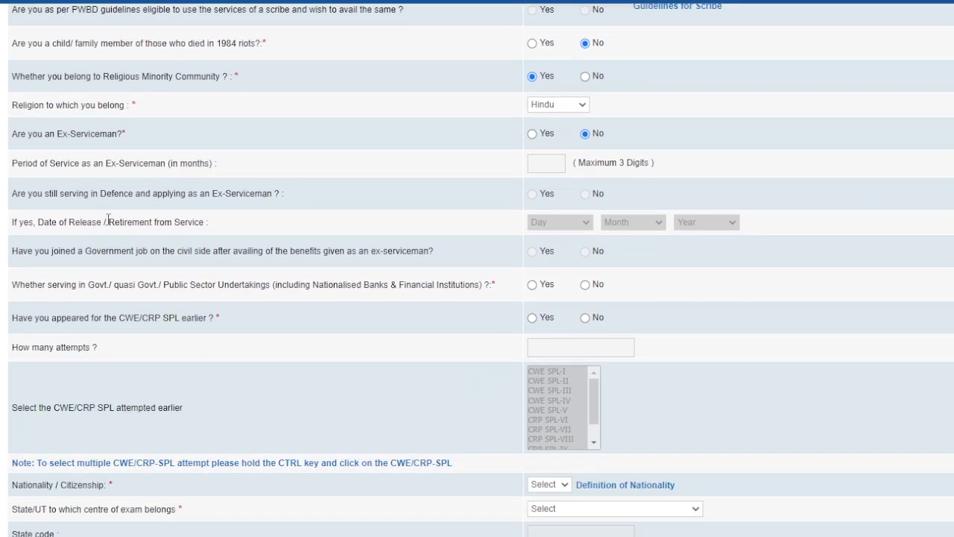
{"action": "scroll", "coordinate": [266, 246], "scroll_direction": "down", "scroll_amount": 1}
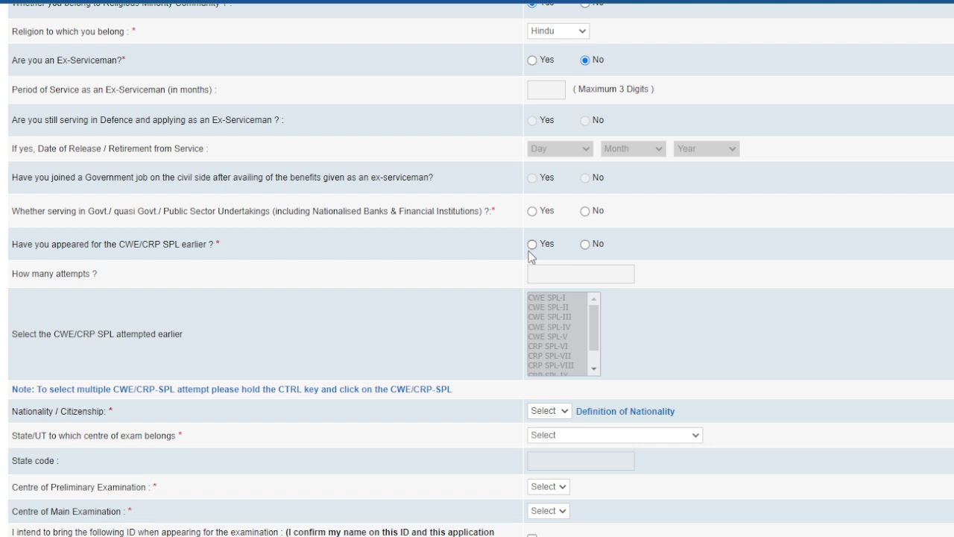
- Answer No to earlier CWE/CRP SPL, set nationality Indian and exam centre state Goa
{"action": "left_click", "coordinate": [584, 244]}
{"action": "scroll", "coordinate": [567, 382], "scroll_direction": "down", "scroll_amount": 1}
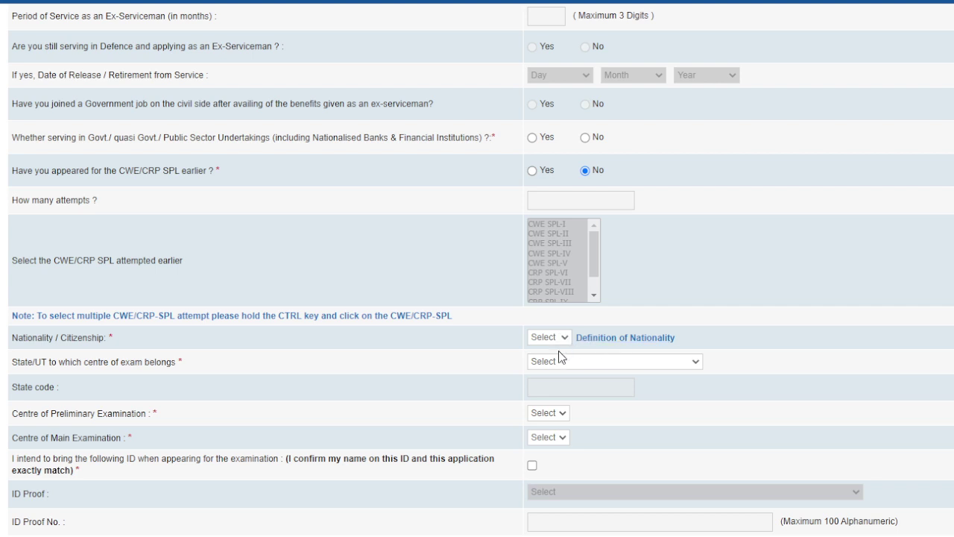
{"action": "left_click", "coordinate": [558, 350]}
{"action": "left_click", "coordinate": [610, 359]}
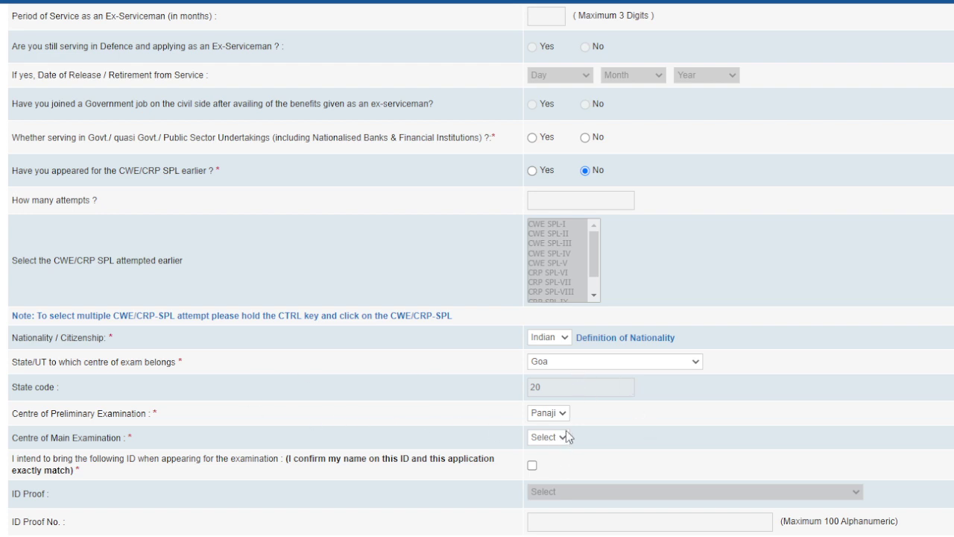
{"action": "scroll", "coordinate": [592, 447], "scroll_direction": "down", "scroll_amount": 2}
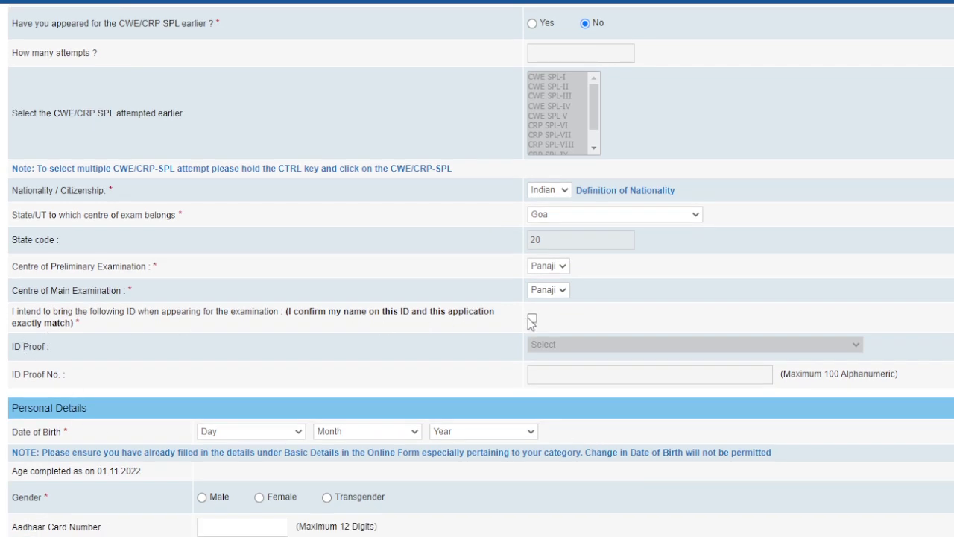
- Confirm bringing a matching ID to the exam and choose Aadhar Card as ID proof
{"action": "left_click", "coordinate": [532, 320]}
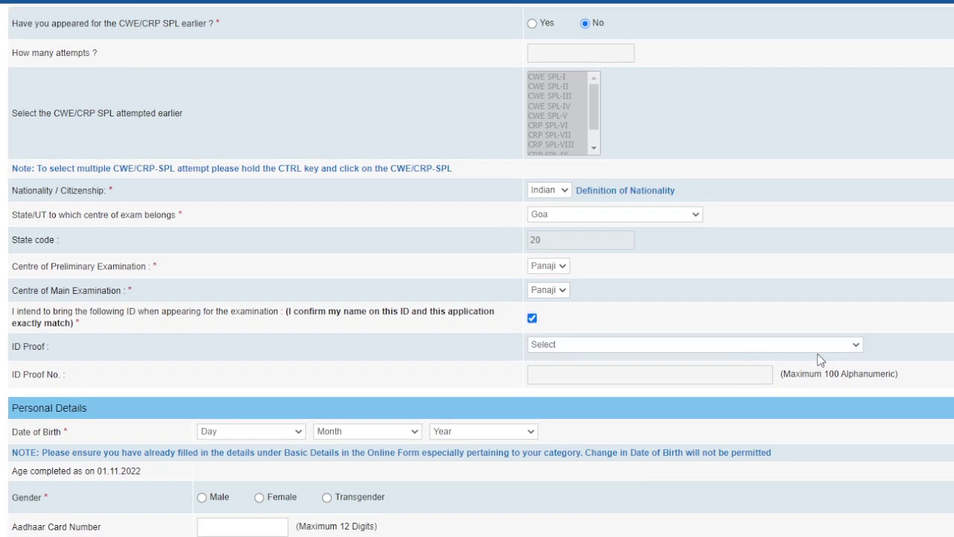
{"action": "left_click", "coordinate": [574, 470]}
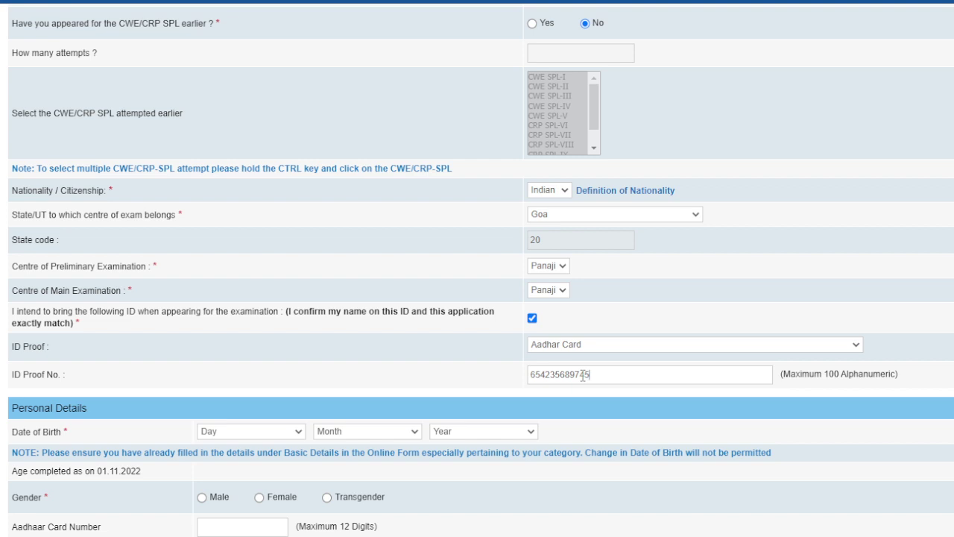
{"action": "scroll", "coordinate": [545, 428], "scroll_direction": "down", "scroll_amount": 1}
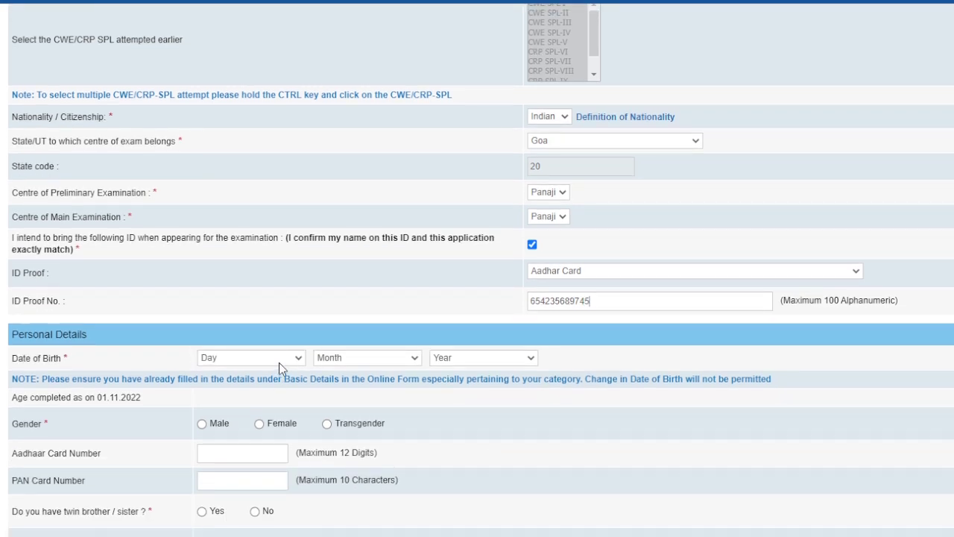
{"action": "left_click", "coordinate": [279, 363]}
{"action": "left_click", "coordinate": [235, 291]}
{"action": "left_click", "coordinate": [411, 361]}
{"action": "left_click", "coordinate": [322, 460]}
{"action": "left_click", "coordinate": [456, 468]}
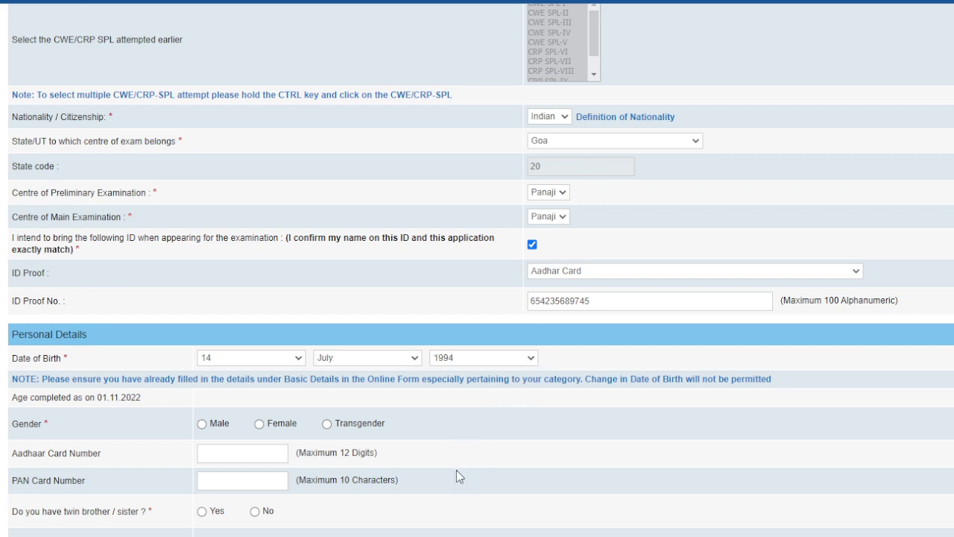
{"action": "left_click", "coordinate": [260, 424]}
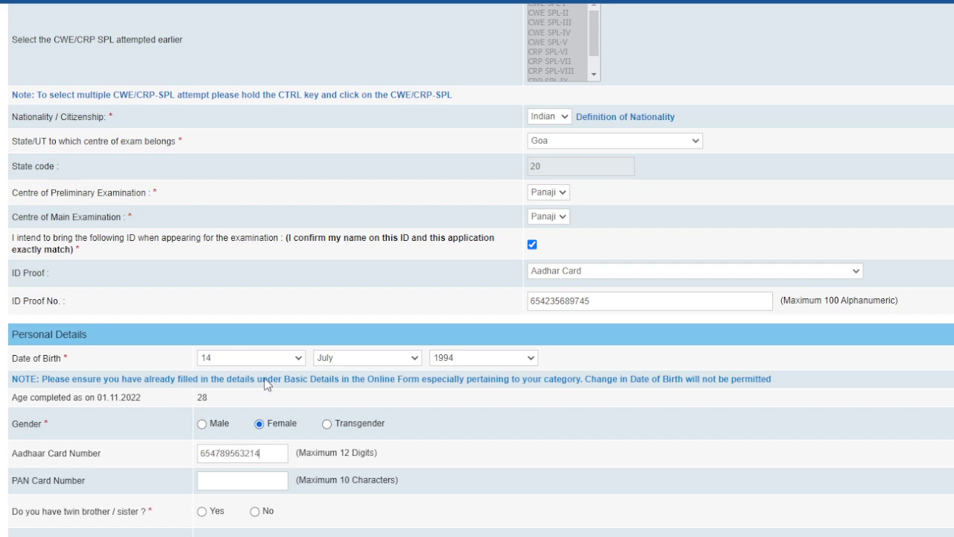
- Answer No to having a twin, set marital status Unmarried, and enter the mother's name
{"action": "scroll", "coordinate": [270, 373], "scroll_direction": "down", "scroll_amount": 2}
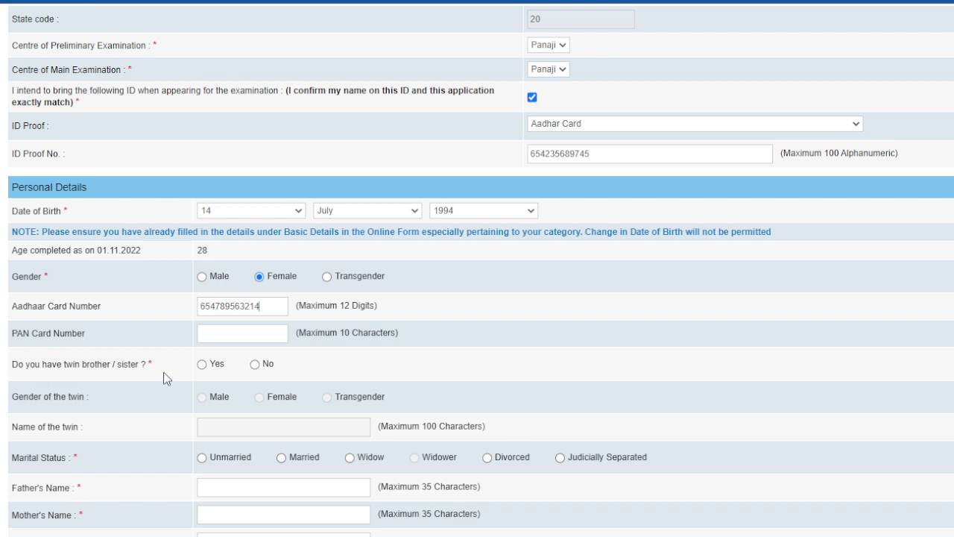
{"action": "left_click", "coordinate": [255, 365]}
{"action": "scroll", "coordinate": [150, 409], "scroll_direction": "down", "scroll_amount": 2}
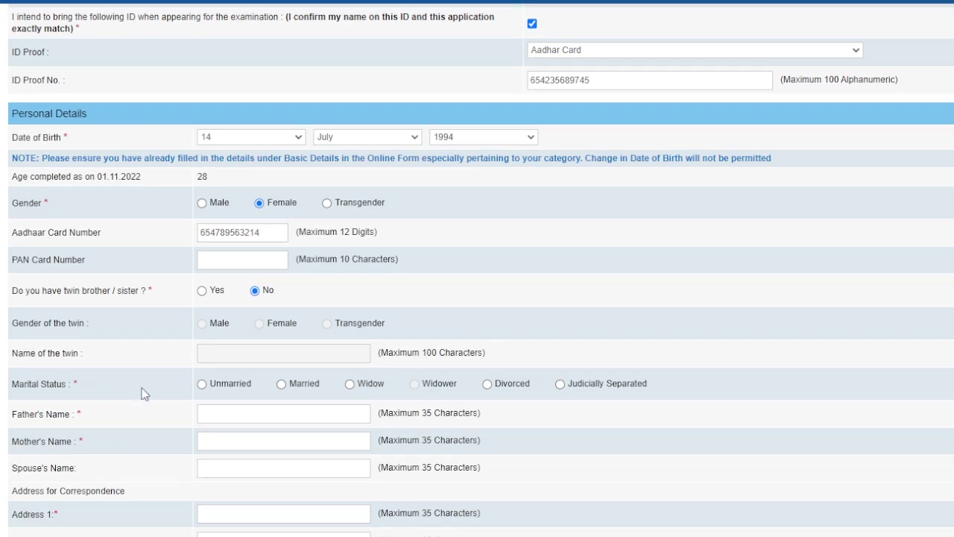
{"action": "scroll", "coordinate": [190, 407], "scroll_direction": "down", "scroll_amount": 1}
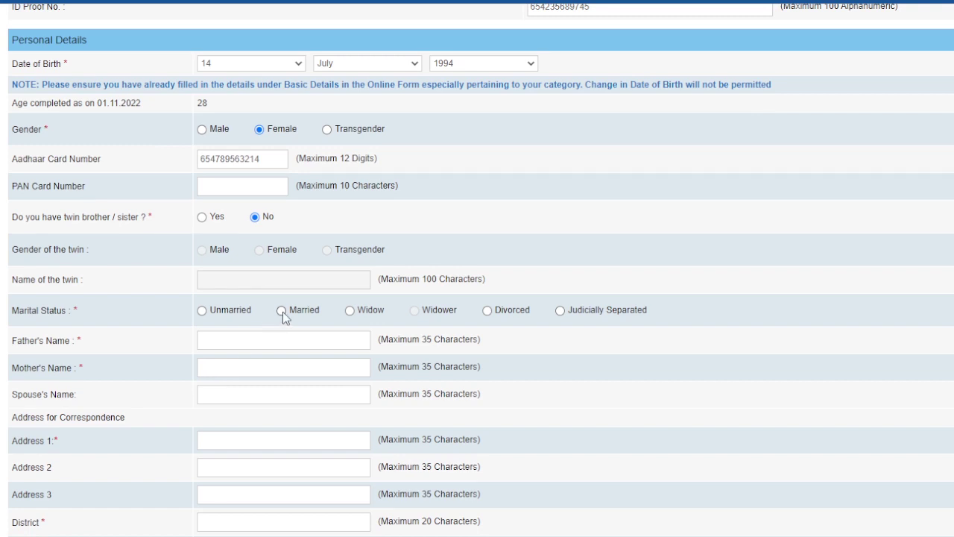
{"action": "left_click", "coordinate": [202, 311]}
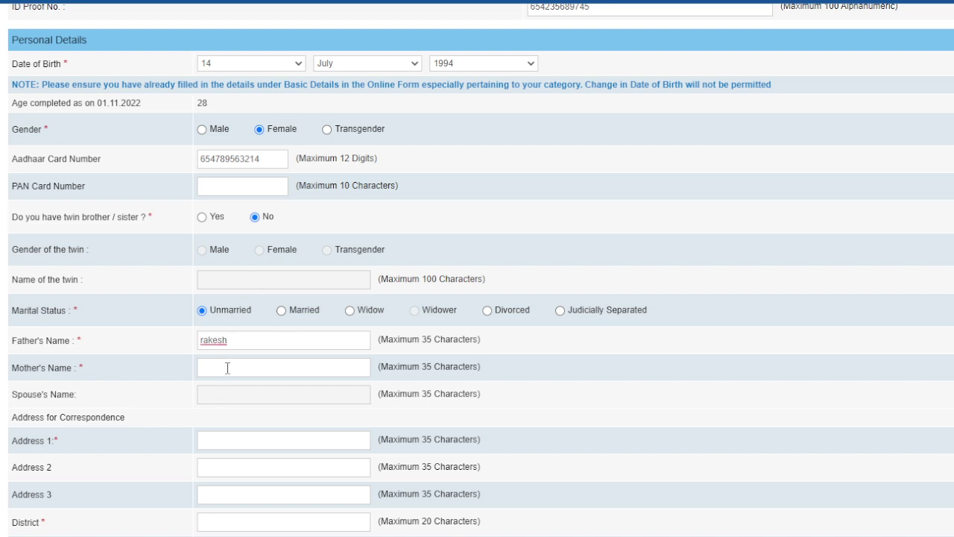
{"action": "left_click", "coordinate": [226, 366]}
- Enter the correspondence address in KERALA, copy it as permanent, and bill GST to Permanent Address
{"action": "scroll", "coordinate": [288, 410], "scroll_direction": "down", "scroll_amount": 2}
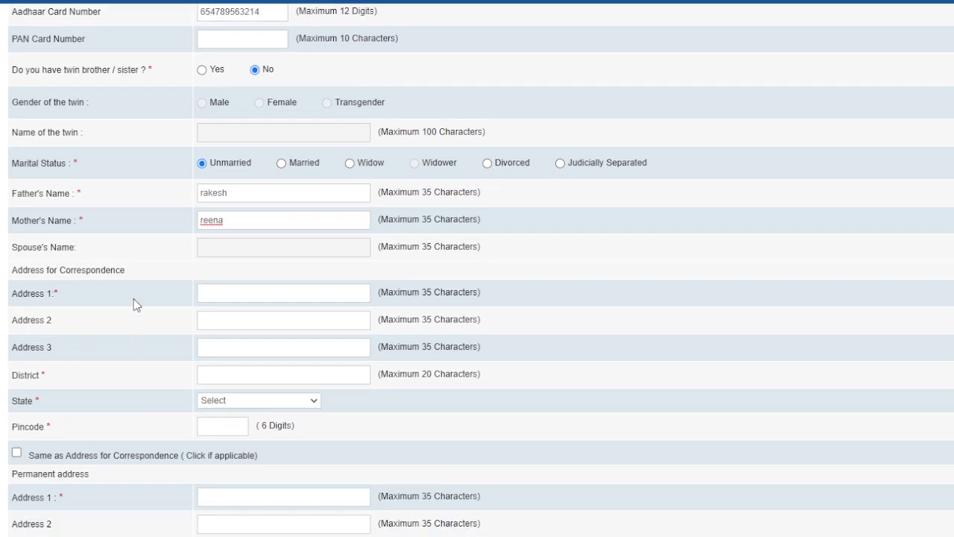
{"action": "left_click", "coordinate": [218, 294]}
{"action": "left_click", "coordinate": [240, 377]}
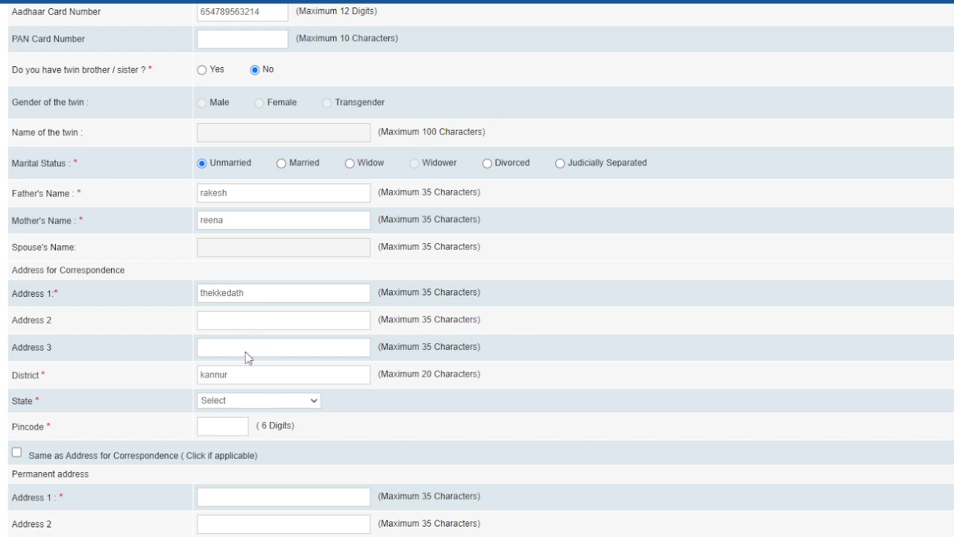
{"action": "left_click", "coordinate": [252, 421]}
{"action": "left_click", "coordinate": [16, 452]}
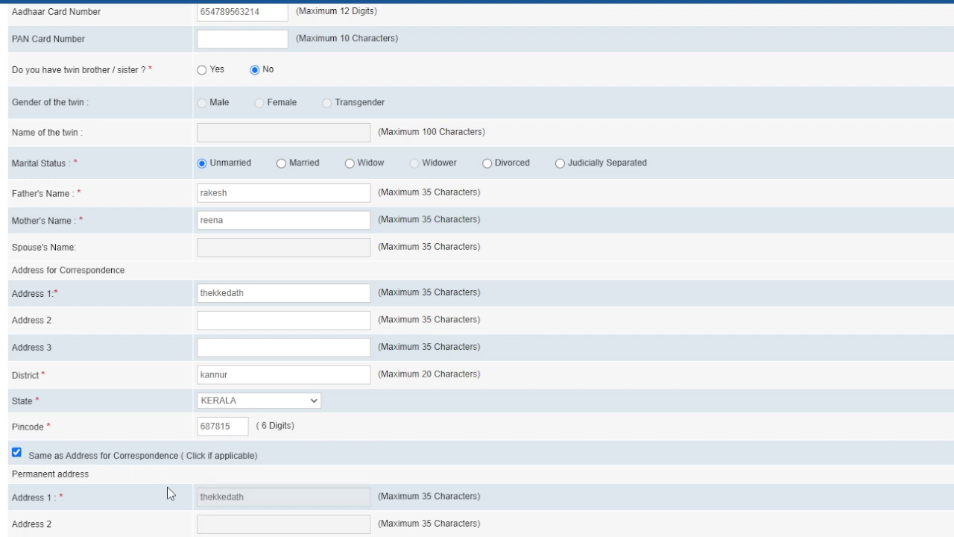
{"action": "scroll", "coordinate": [167, 487], "scroll_direction": "down", "scroll_amount": 4}
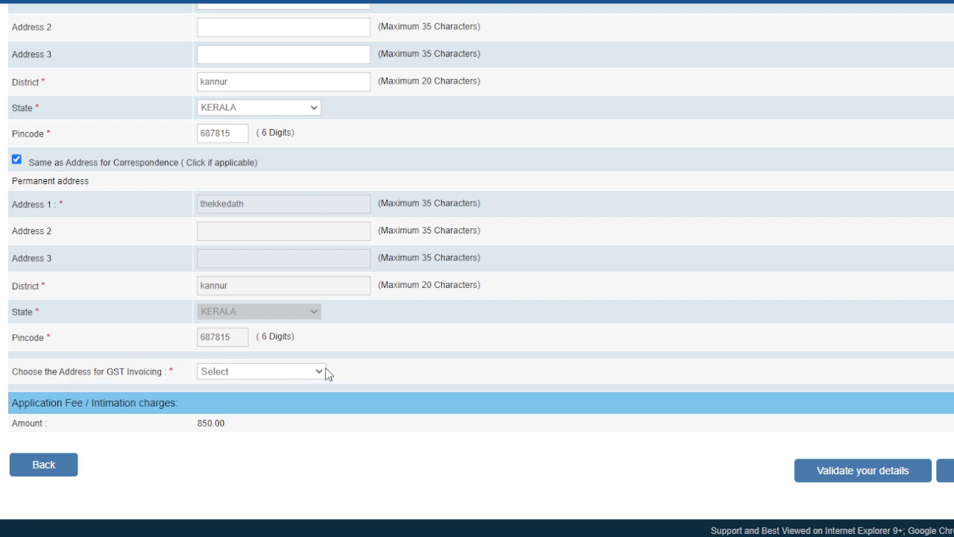
{"action": "left_click", "coordinate": [274, 405]}
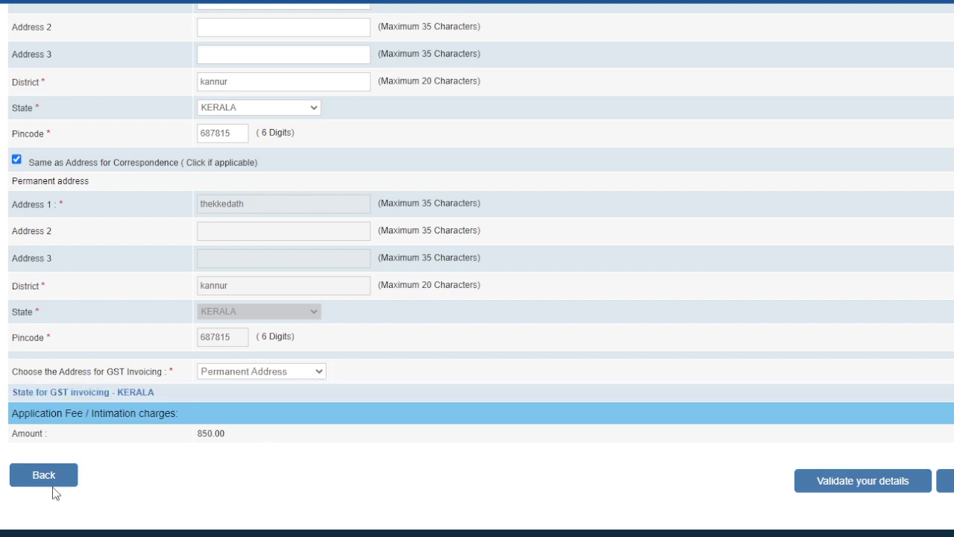
- Validate the form and fix it by answering No to government or public sector service
{"action": "scroll", "coordinate": [319, 485], "scroll_direction": "up", "scroll_amount": 20}
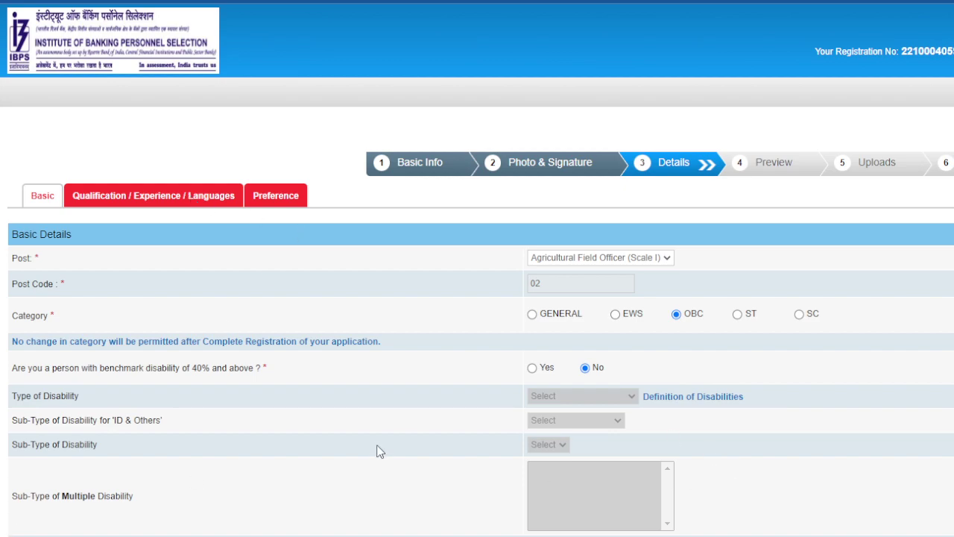
{"action": "scroll", "coordinate": [722, 366], "scroll_direction": "down", "scroll_amount": 15}
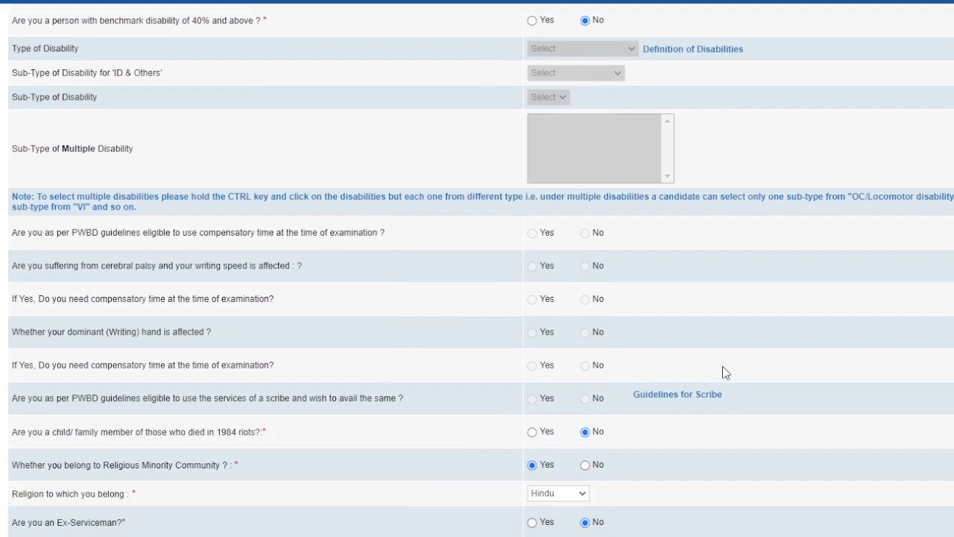
{"action": "scroll", "coordinate": [733, 414], "scroll_direction": "down", "scroll_amount": 15}
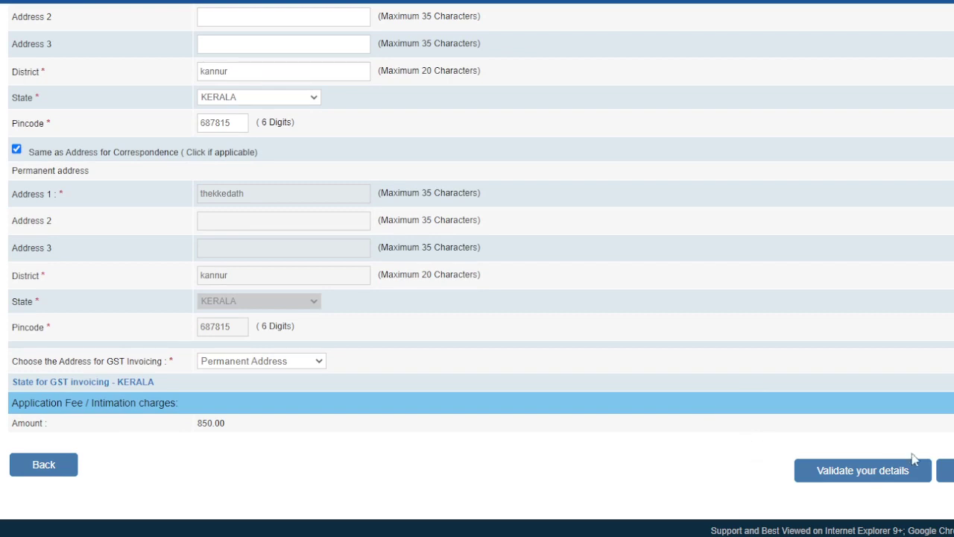
{"action": "left_click", "coordinate": [884, 472]}
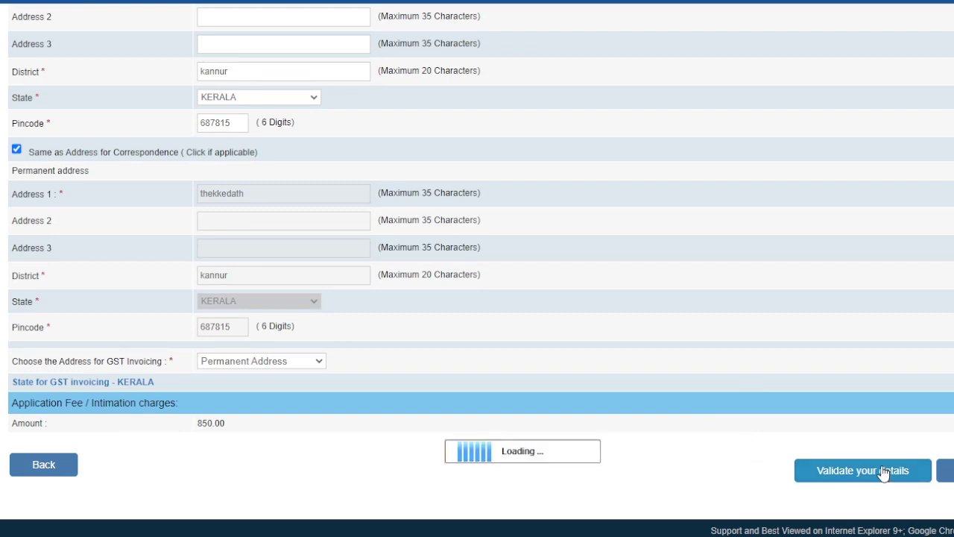
{"action": "scroll", "coordinate": [527, 435], "scroll_direction": "up", "scroll_amount": 5}
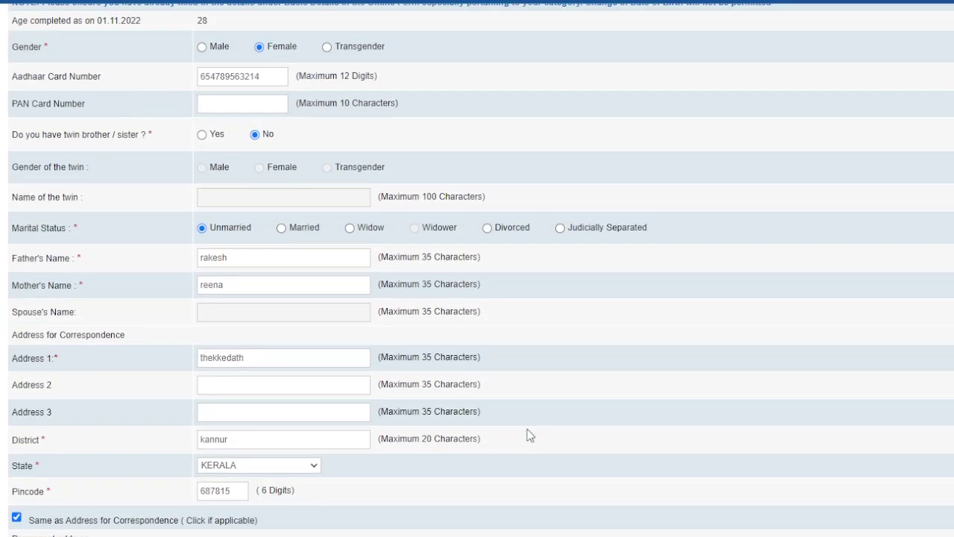
{"action": "scroll", "coordinate": [527, 430], "scroll_direction": "up", "scroll_amount": 15}
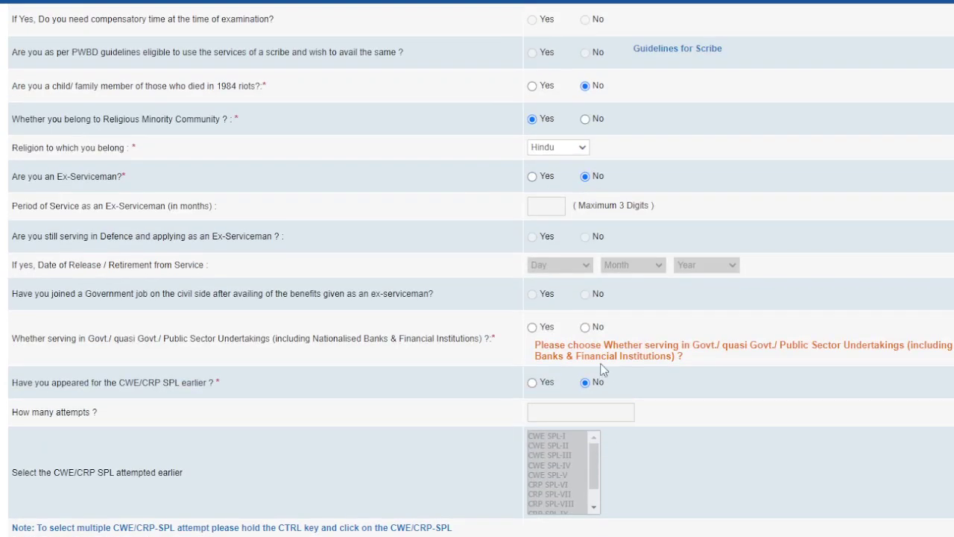
{"action": "left_click", "coordinate": [588, 330]}
- Validate the basic details again and dismiss the Verified Successfully alert
{"action": "scroll", "coordinate": [653, 428], "scroll_direction": "down", "scroll_amount": 20}
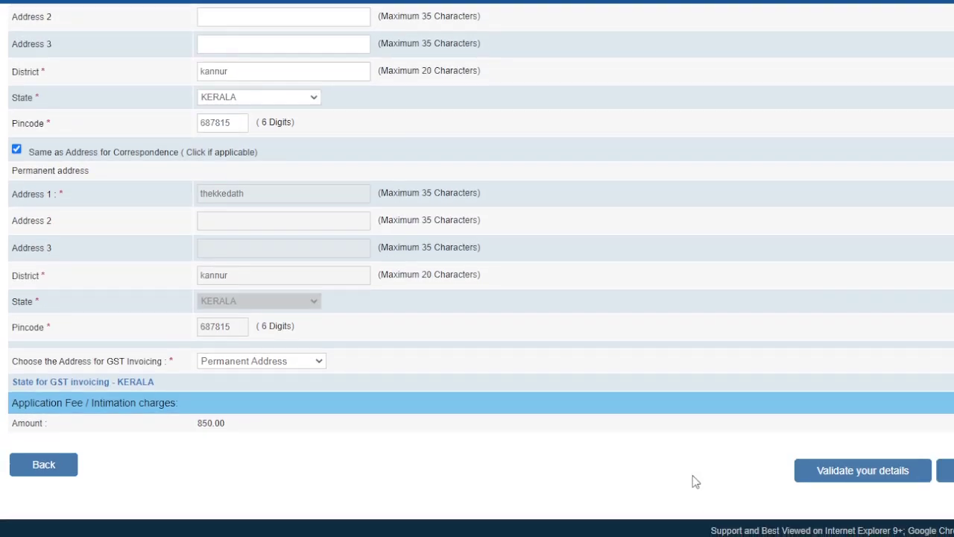
{"action": "scroll", "coordinate": [394, 275], "scroll_direction": "up", "scroll_amount": 12}
{"action": "scroll", "coordinate": [386, 249], "scroll_direction": "up", "scroll_amount": 10}
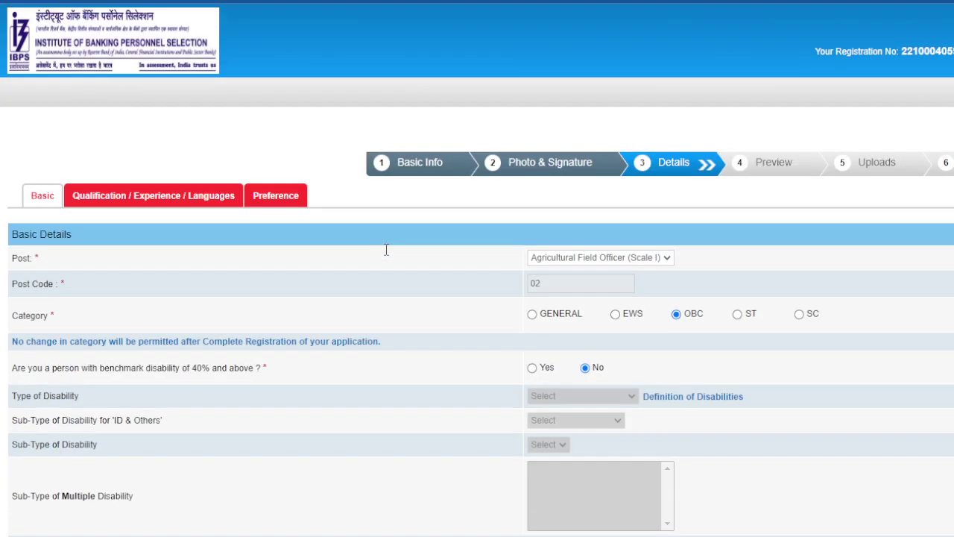
{"action": "scroll", "coordinate": [437, 335], "scroll_direction": "down", "scroll_amount": 8}
{"action": "scroll", "coordinate": [565, 387], "scroll_direction": "down", "scroll_amount": 15}
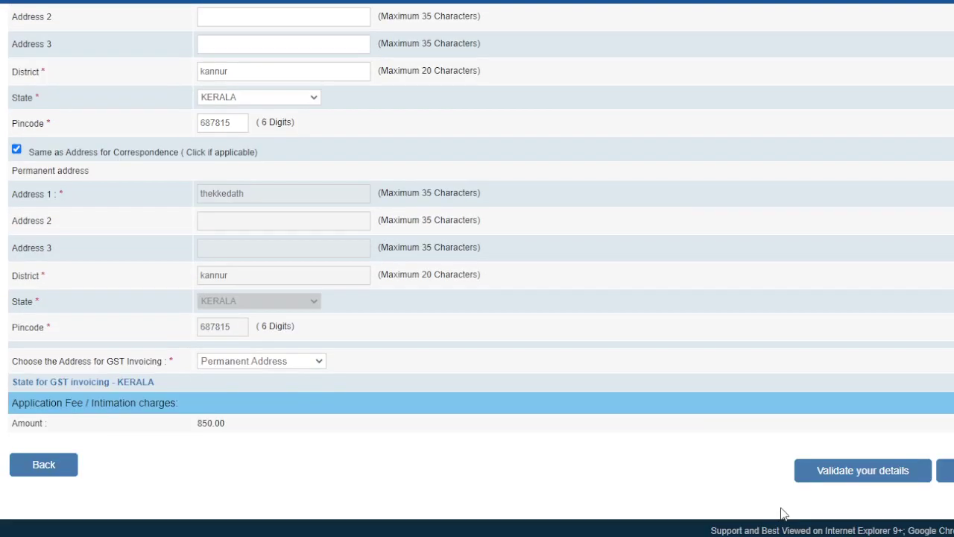
{"action": "left_click", "coordinate": [847, 471]}
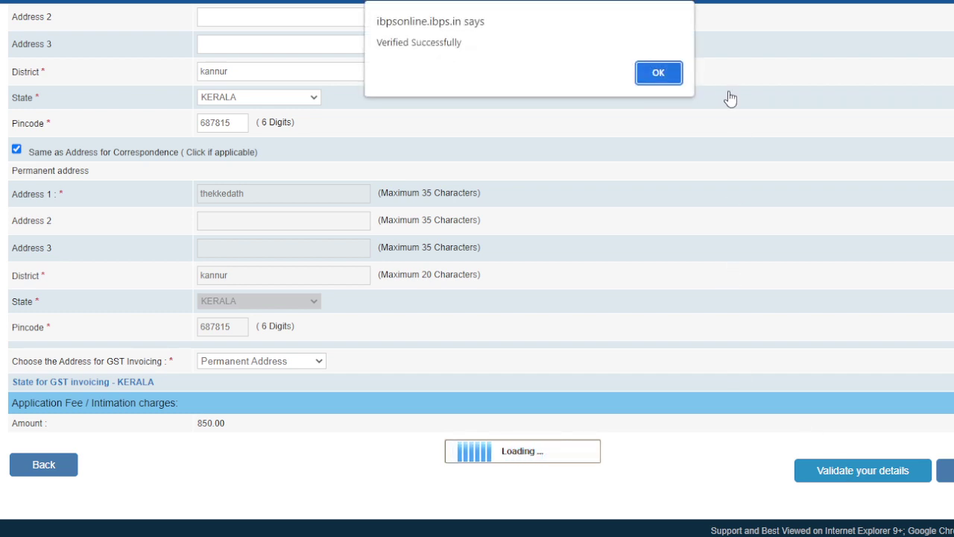
{"action": "left_click", "coordinate": [660, 71]}
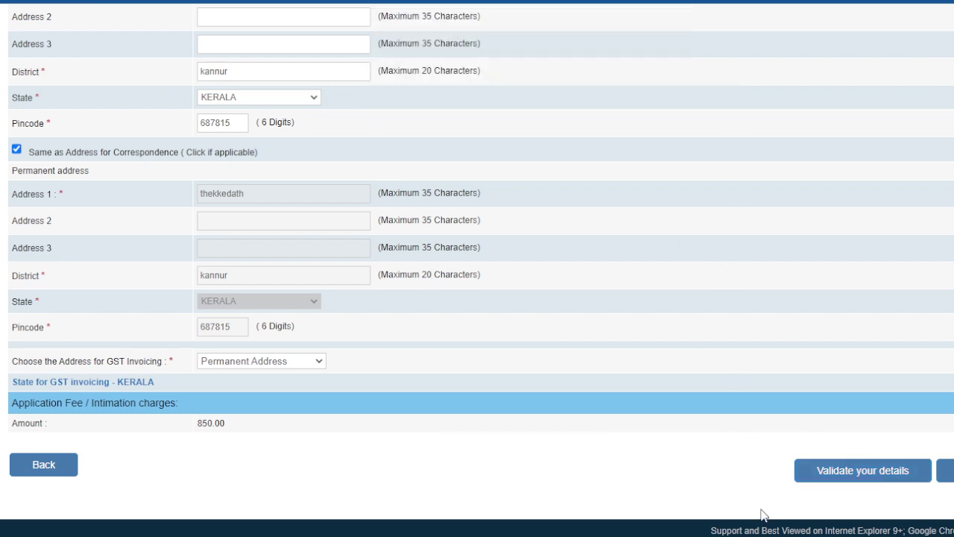
- Review the form and run Validate your details once more
{"action": "scroll", "coordinate": [650, 350], "scroll_direction": "up", "scroll_amount": 15}
{"action": "scroll", "coordinate": [642, 352], "scroll_direction": "down", "scroll_amount": 5}
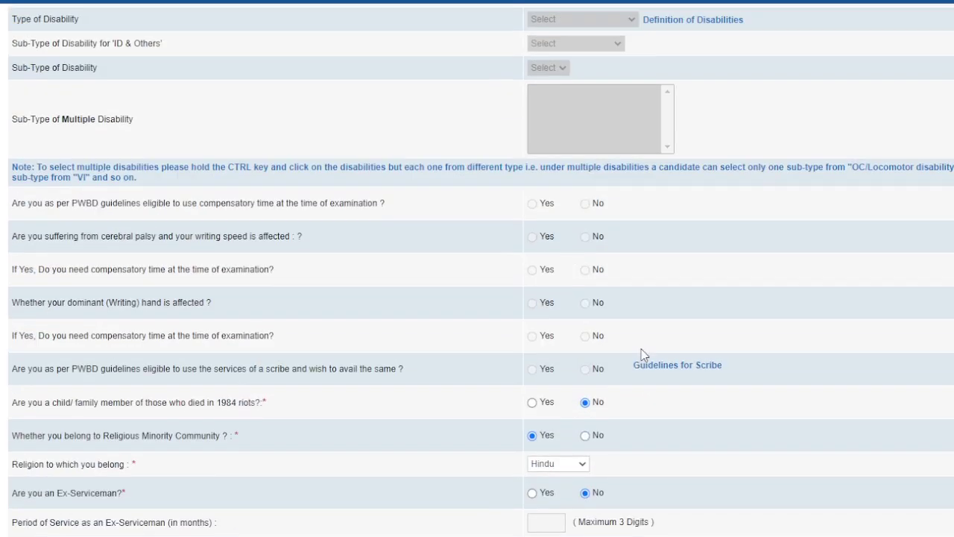
{"action": "scroll", "coordinate": [641, 349], "scroll_direction": "up", "scroll_amount": 6}
{"action": "scroll", "coordinate": [605, 451], "scroll_direction": "down", "scroll_amount": 9}
{"action": "scroll", "coordinate": [521, 462], "scroll_direction": "up", "scroll_amount": 3}
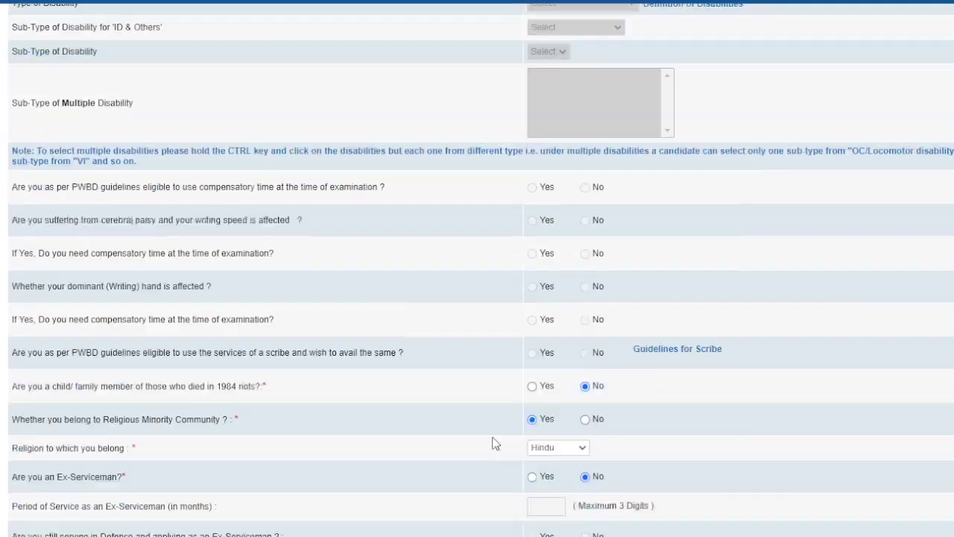
{"action": "scroll", "coordinate": [492, 443], "scroll_direction": "up", "scroll_amount": 5}
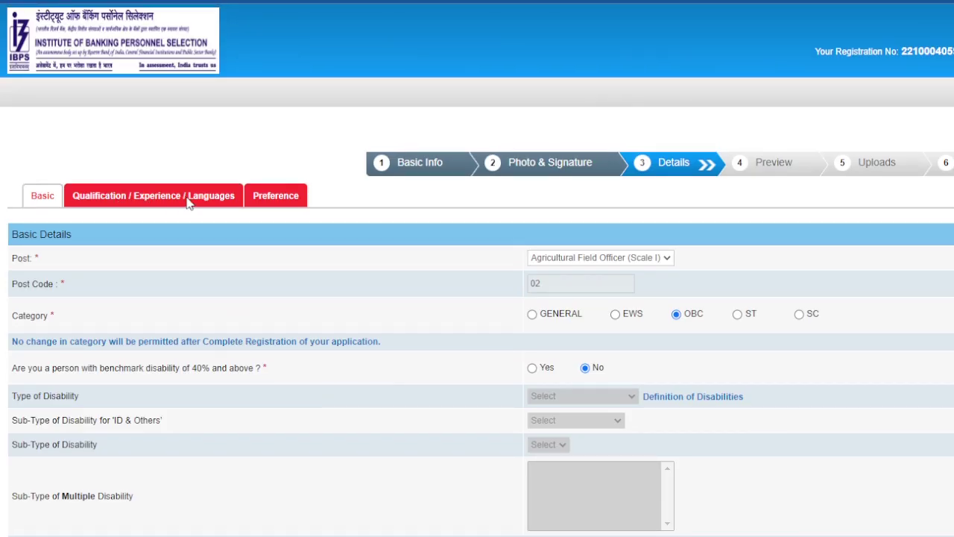
{"action": "scroll", "coordinate": [219, 222], "scroll_direction": "down", "scroll_amount": 4}
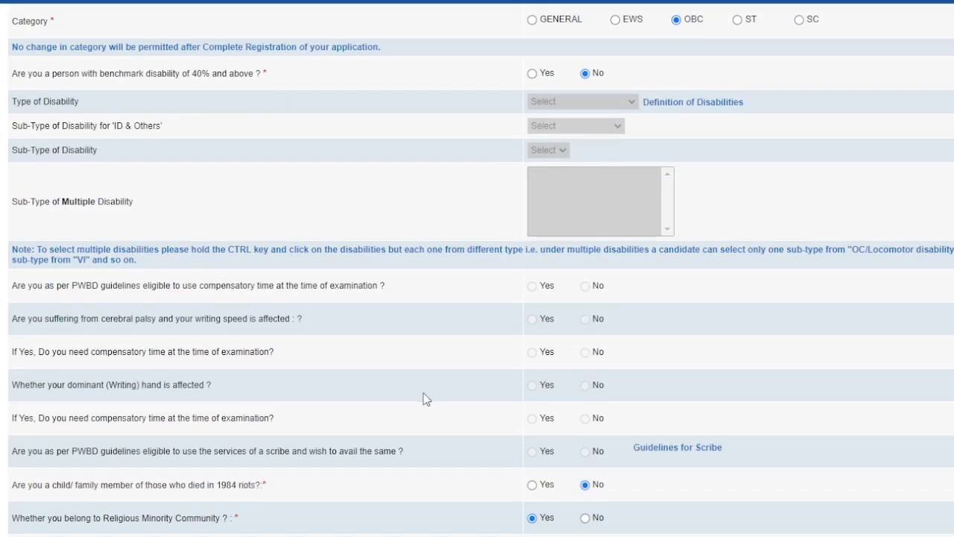
{"action": "scroll", "coordinate": [426, 398], "scroll_direction": "down", "scroll_amount": 16}
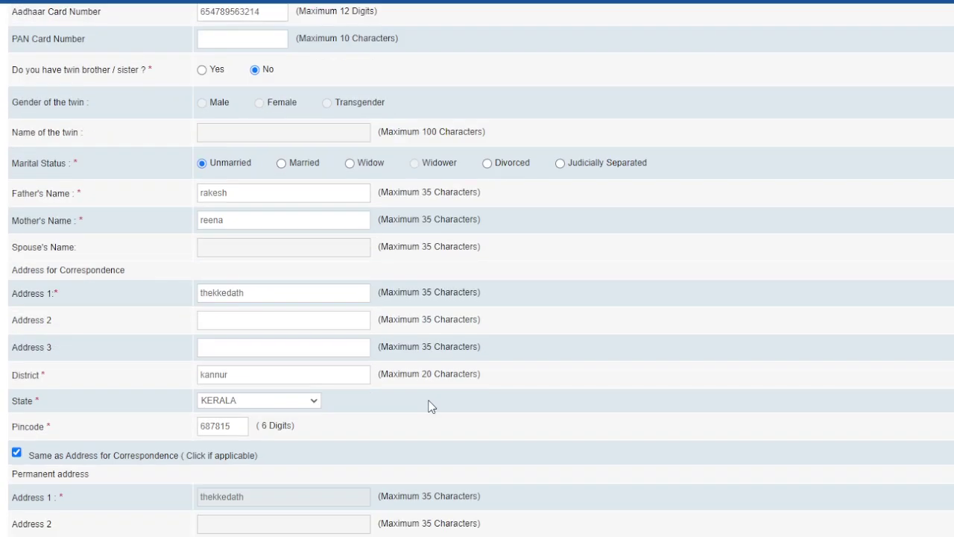
{"action": "scroll", "coordinate": [429, 406], "scroll_direction": "down", "scroll_amount": 4}
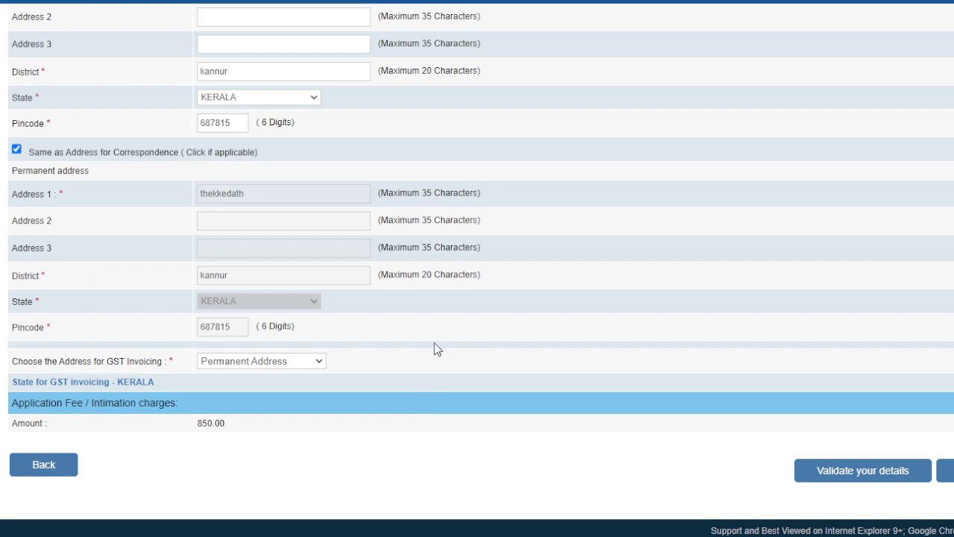
{"action": "left_click", "coordinate": [870, 470]}
- Go to the Qualification tab and answer Yes to Graduate and to computer systems knowledge
{"action": "left_click", "coordinate": [945, 471]}
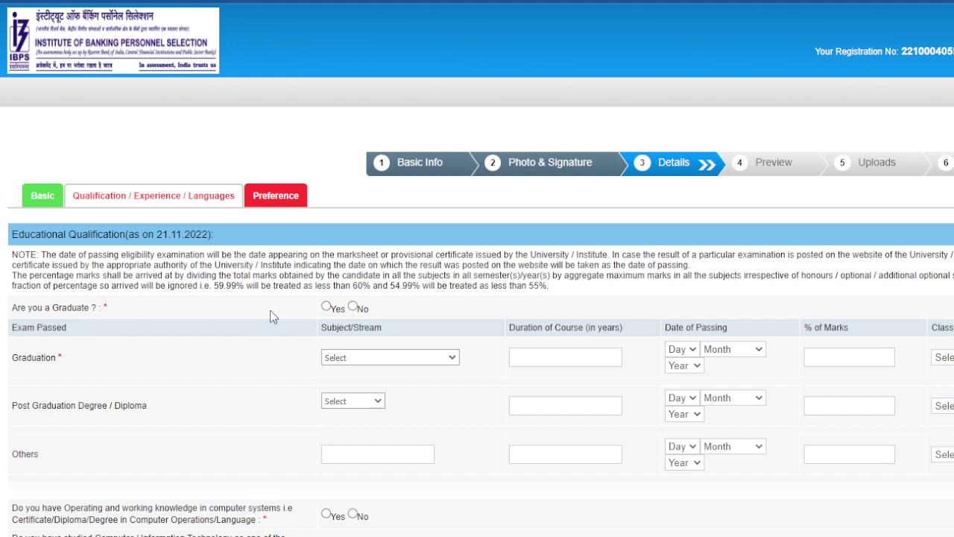
{"action": "left_click", "coordinate": [327, 307]}
{"action": "scroll", "coordinate": [937, 395], "scroll_direction": "down", "scroll_amount": 3}
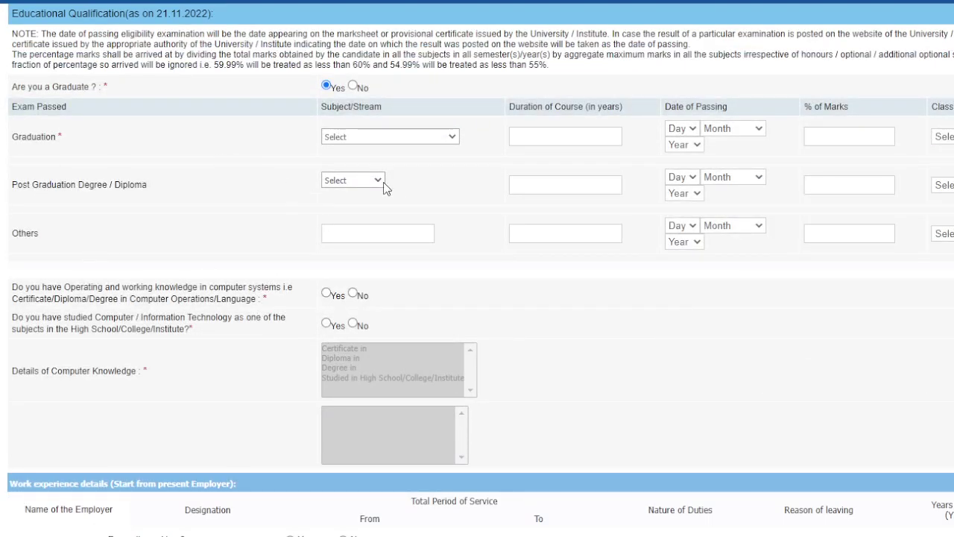
{"action": "scroll", "coordinate": [741, 326], "scroll_direction": "down", "scroll_amount": 2}
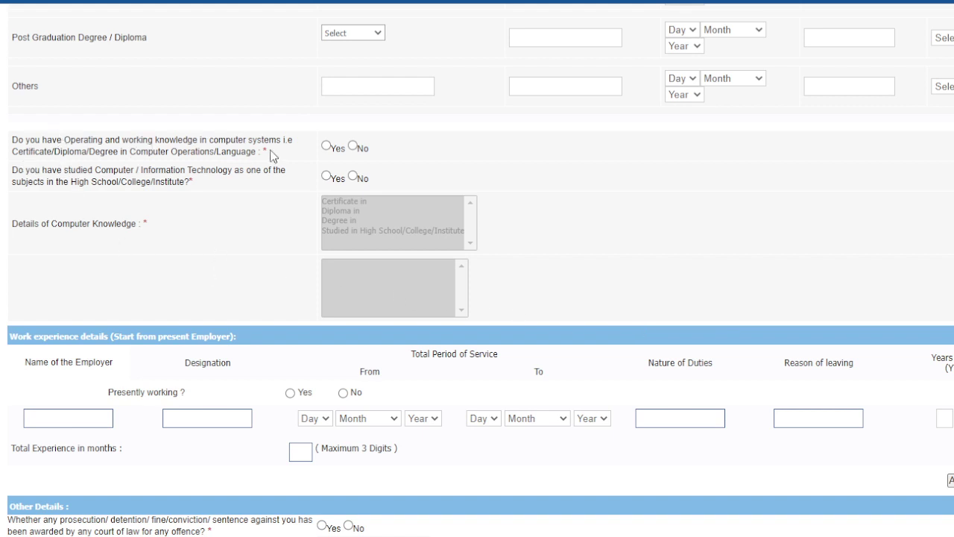
{"action": "left_click", "coordinate": [327, 146]}
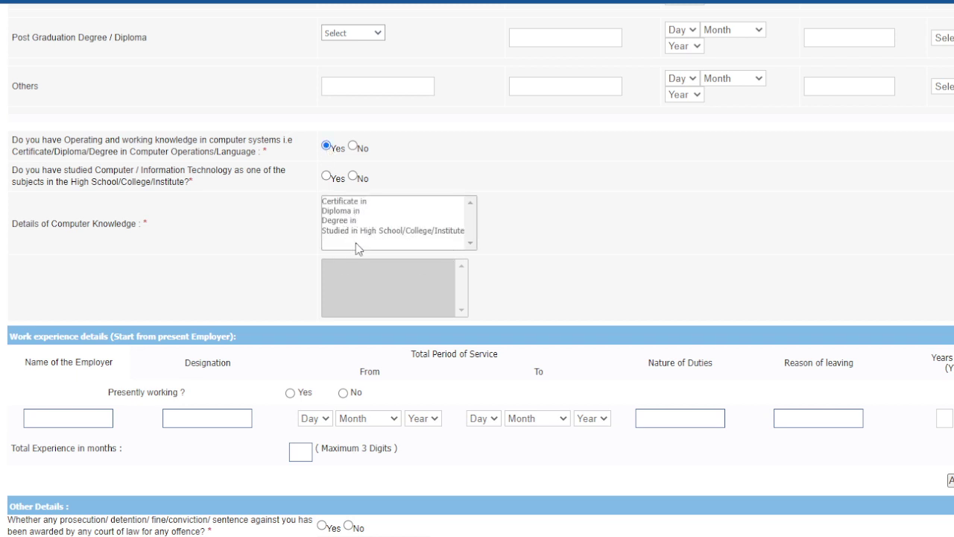
{"action": "scroll", "coordinate": [361, 246], "scroll_direction": "down", "scroll_amount": 2}
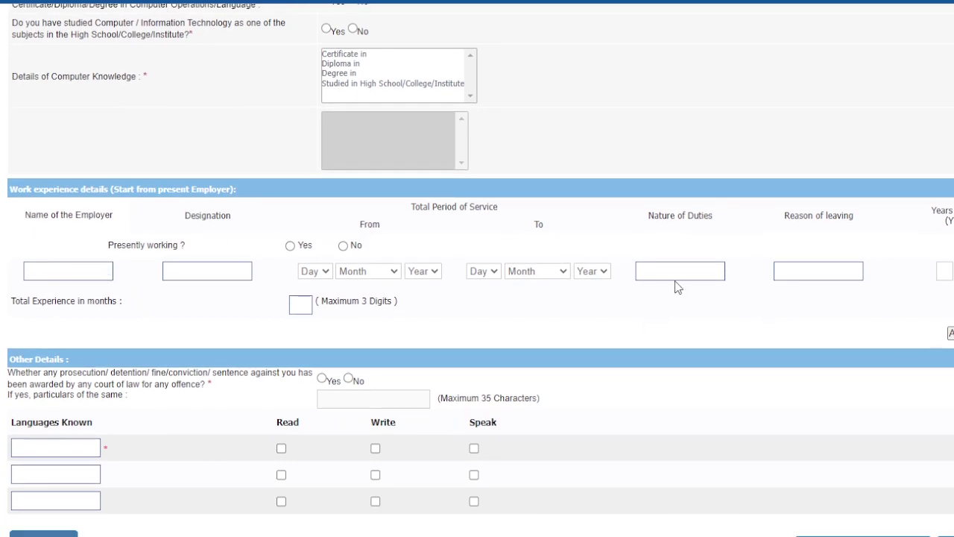
{"action": "scroll", "coordinate": [677, 286], "scroll_direction": "down", "scroll_amount": 1}
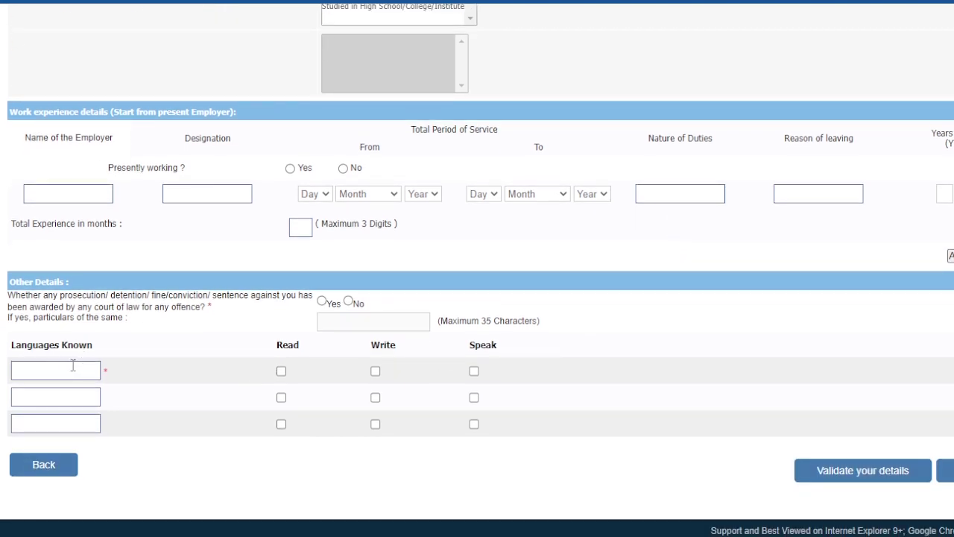
- Finish typing english as a known language, tick Read, Write and Speak, and validate
{"action": "type", "text": "ish"}
{"action": "left_click", "coordinate": [281, 371]}
{"action": "left_click", "coordinate": [376, 371]}
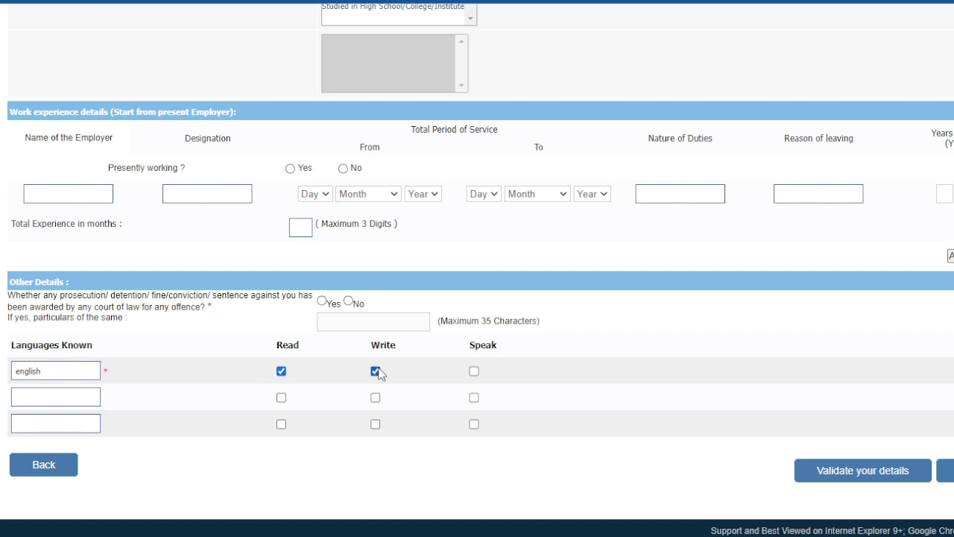
{"action": "left_click", "coordinate": [474, 371]}
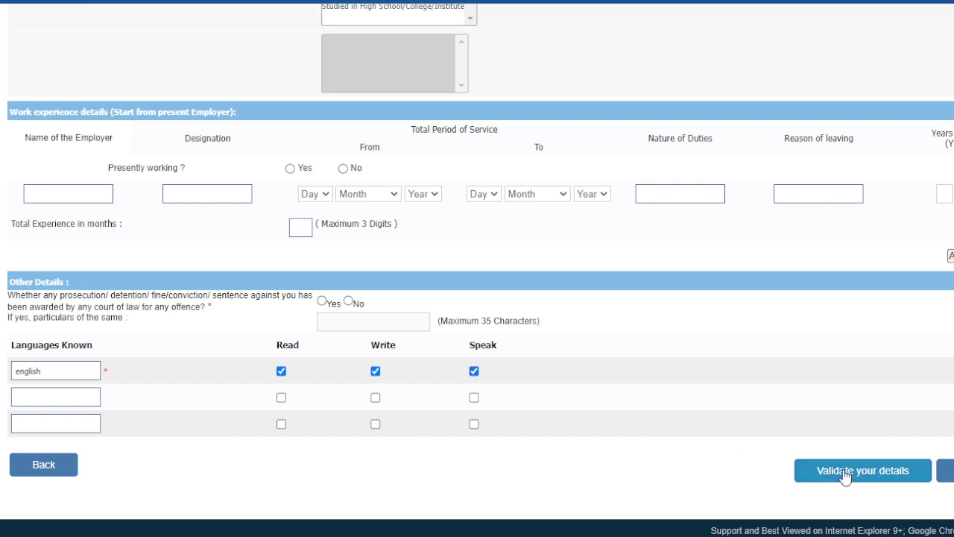
{"action": "left_click", "coordinate": [846, 470]}
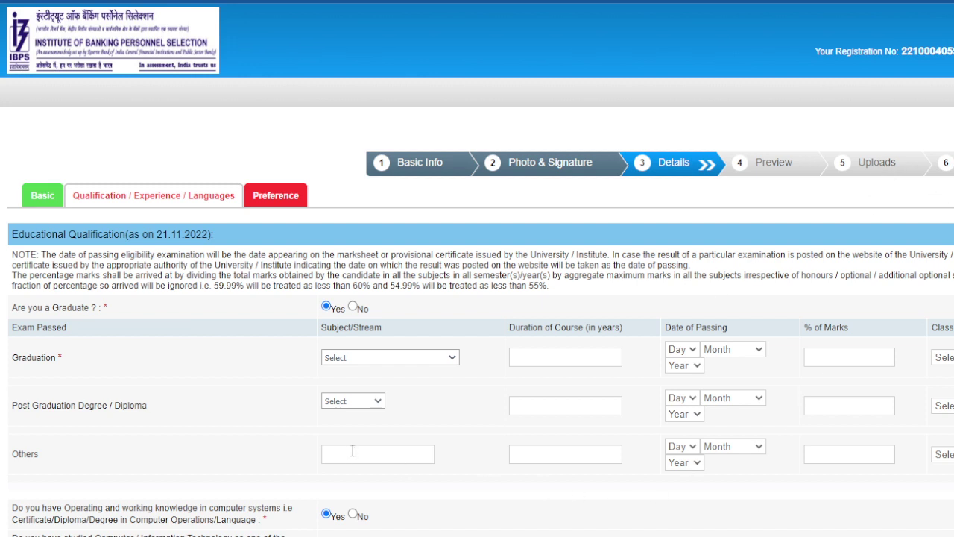
{"action": "scroll", "coordinate": [469, 419], "scroll_direction": "down", "scroll_amount": 5}
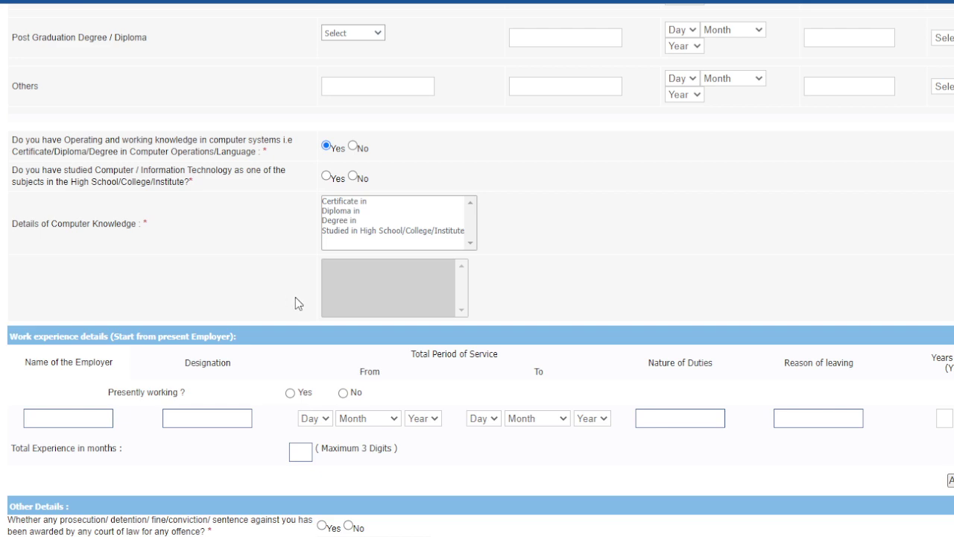
{"action": "scroll", "coordinate": [342, 299], "scroll_direction": "down", "scroll_amount": 3}
{"action": "scroll", "coordinate": [535, 292], "scroll_direction": "up", "scroll_amount": 8}
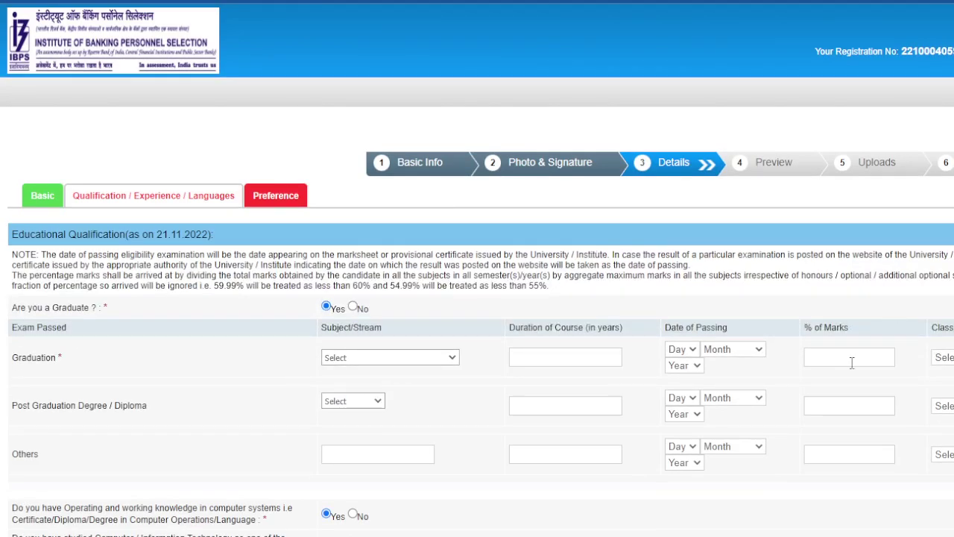
{"action": "scroll", "coordinate": [621, 379], "scroll_direction": "down", "scroll_amount": 4}
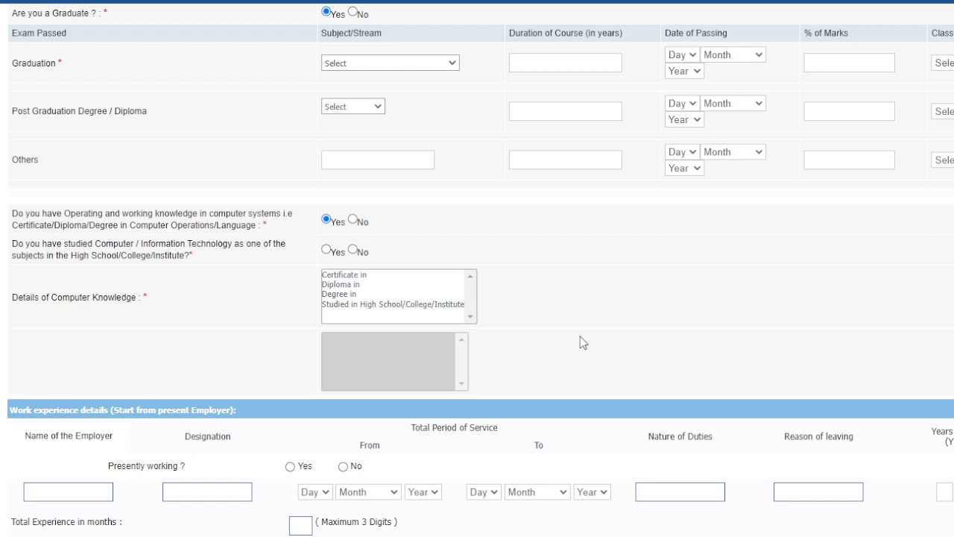
{"action": "scroll", "coordinate": [580, 336], "scroll_direction": "down", "scroll_amount": 4}
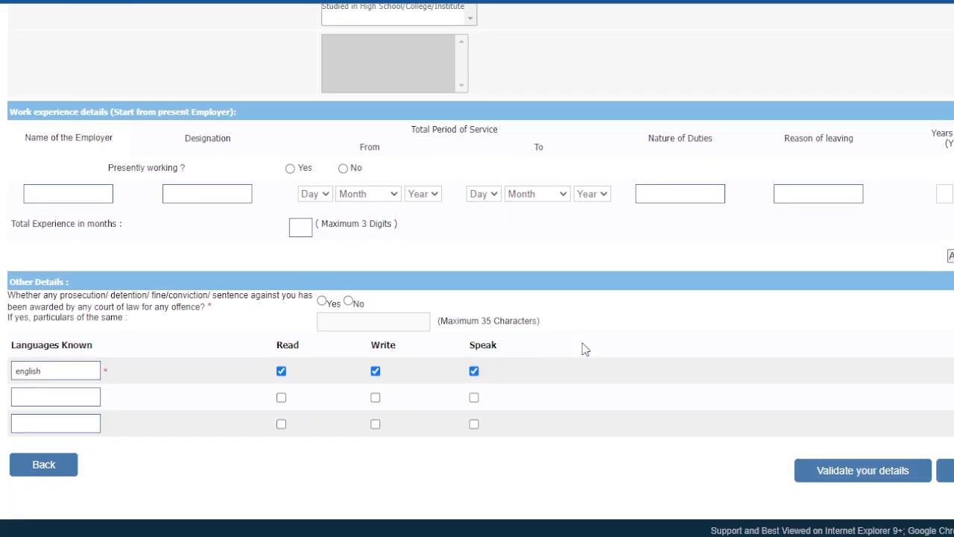